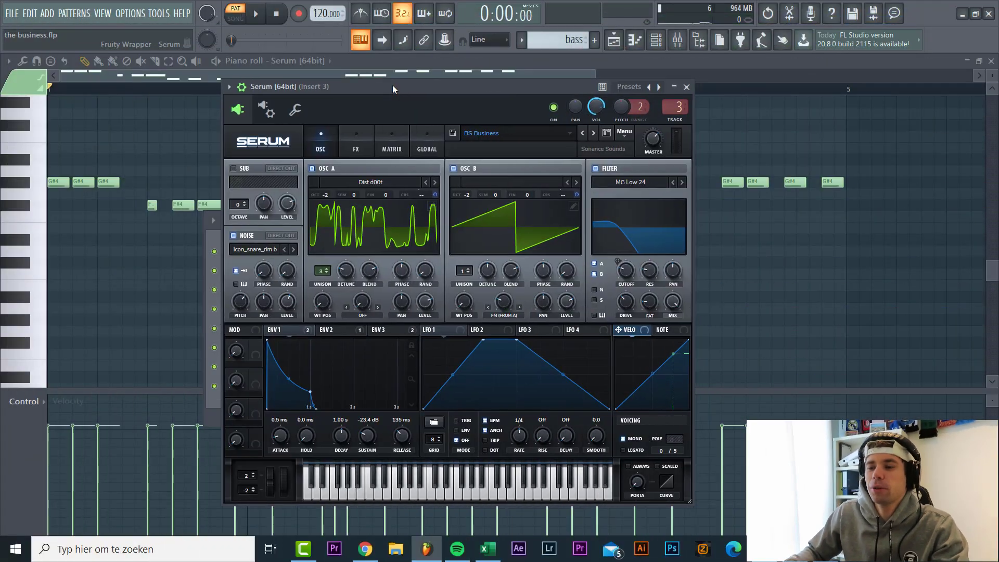
Start playback of the bass pattern and reset the synth to its init preset.
{"action": "key", "text": "space"}
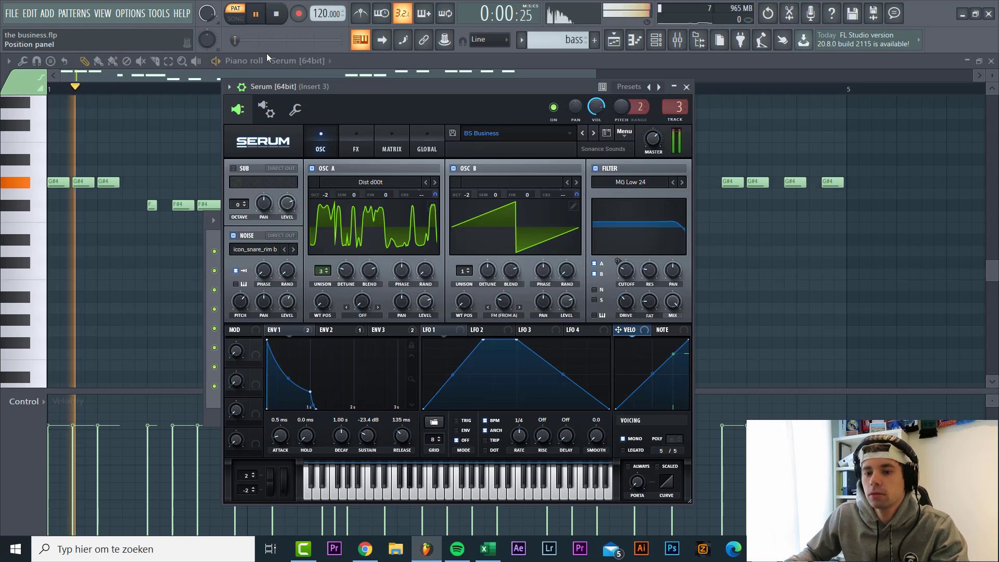
{"action": "left_click", "coordinate": [623, 132]}
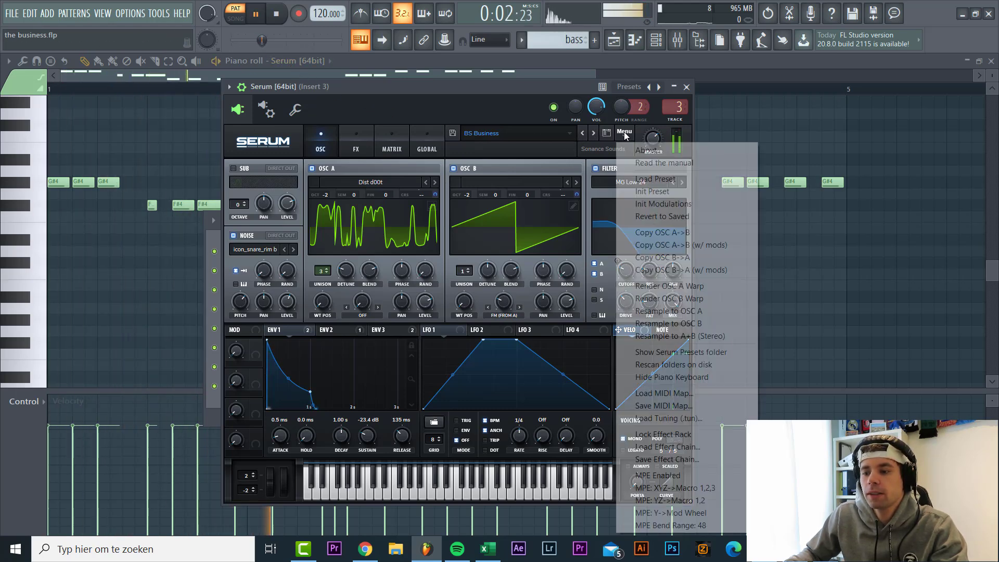
{"action": "left_click", "coordinate": [622, 192]}
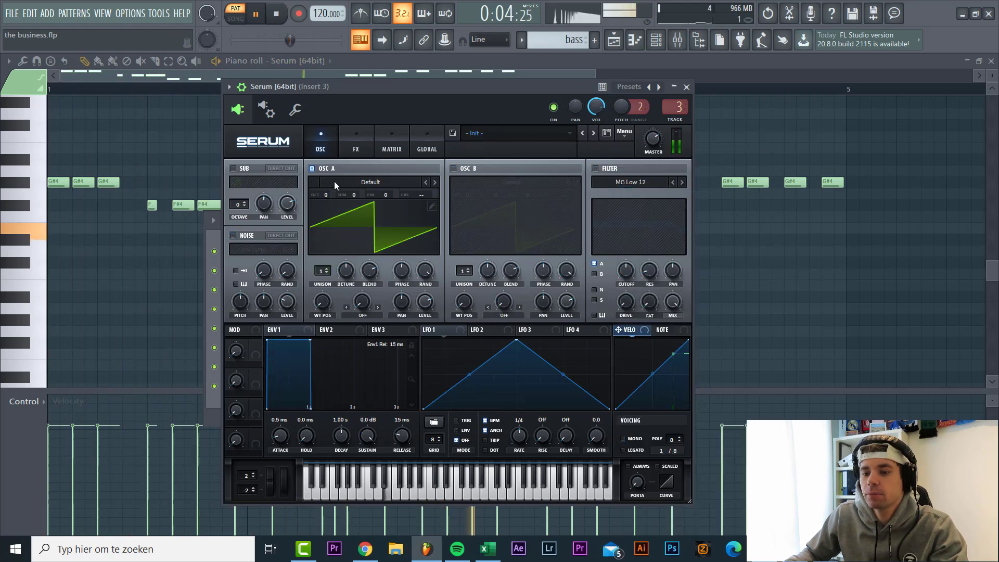
Lower OSC A to octave -2 and load the Dist d00t wavetable from the Digital category.
{"action": "left_click_drag", "start_coordinate": [326, 193], "coordinate": [327, 198]}
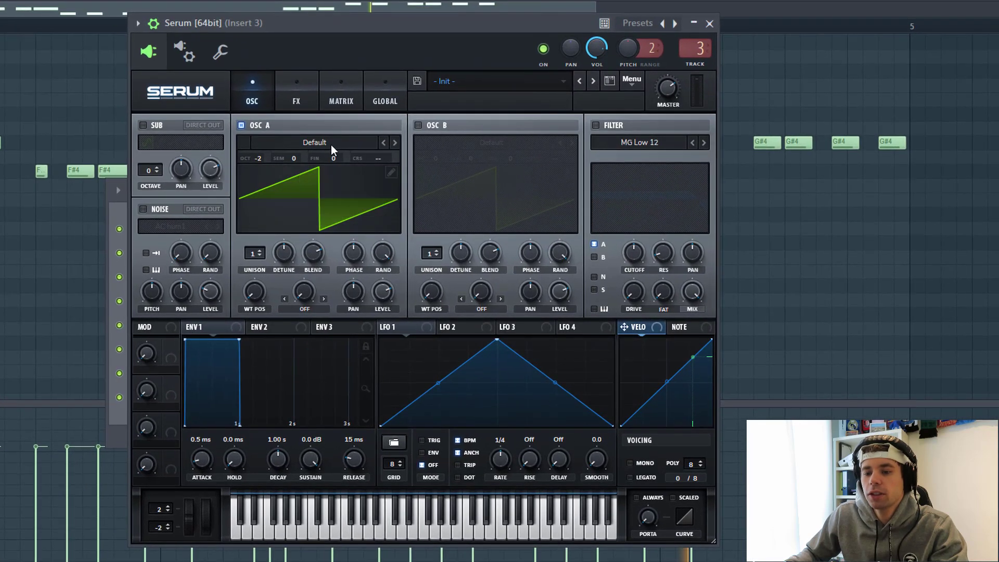
{"action": "left_click", "coordinate": [338, 156]}
{"action": "mouse_move", "coordinate": [335, 167]}
{"action": "mouse_move", "coordinate": [387, 172]}
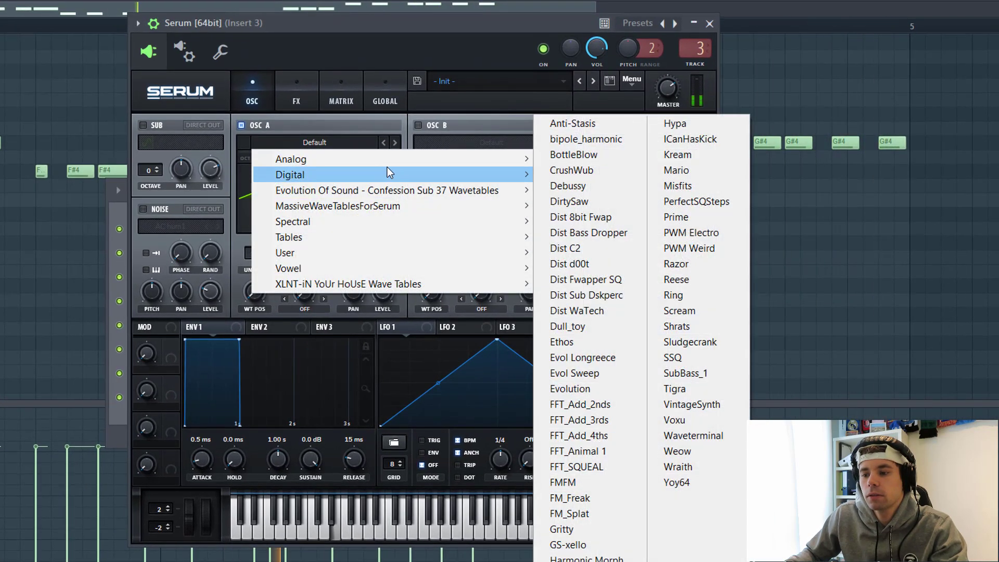
{"action": "left_click", "coordinate": [589, 263]}
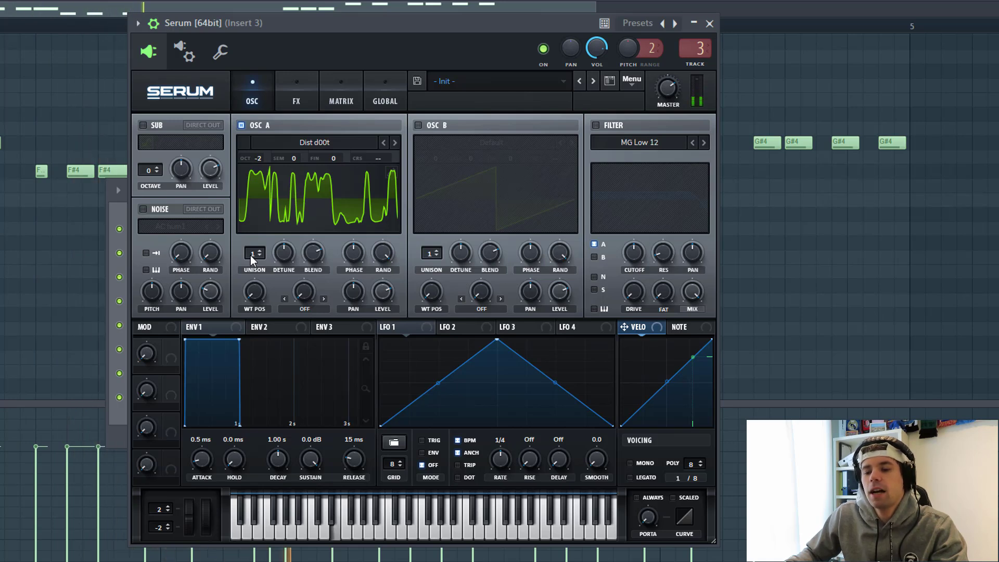
Give OSC A 3 unison voices with a detune of 0.07.
{"action": "scroll", "coordinate": [251, 255], "scroll_direction": "up", "scroll_amount": 1}
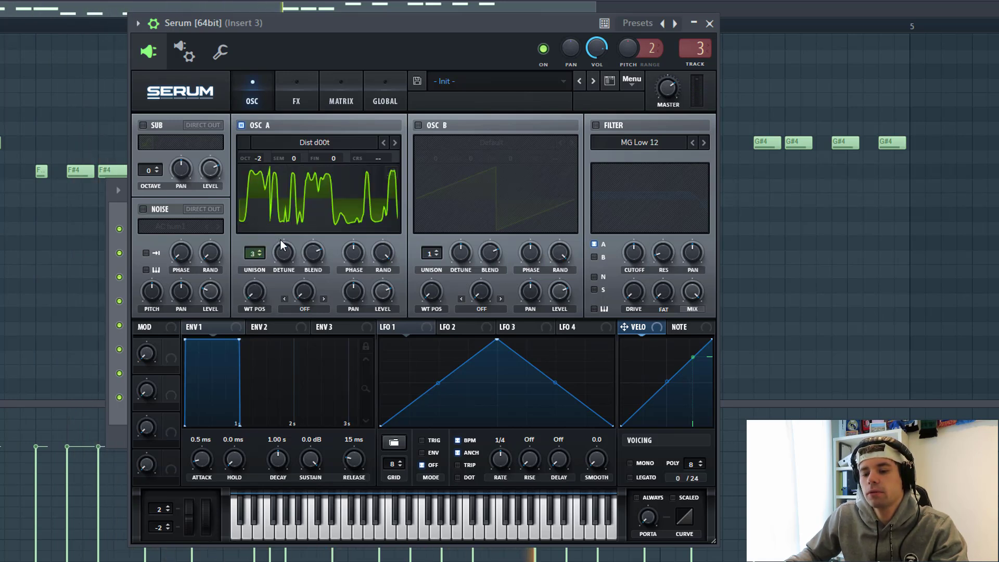
{"action": "left_click_drag", "start_coordinate": [278, 252], "coordinate": [262, 267]}
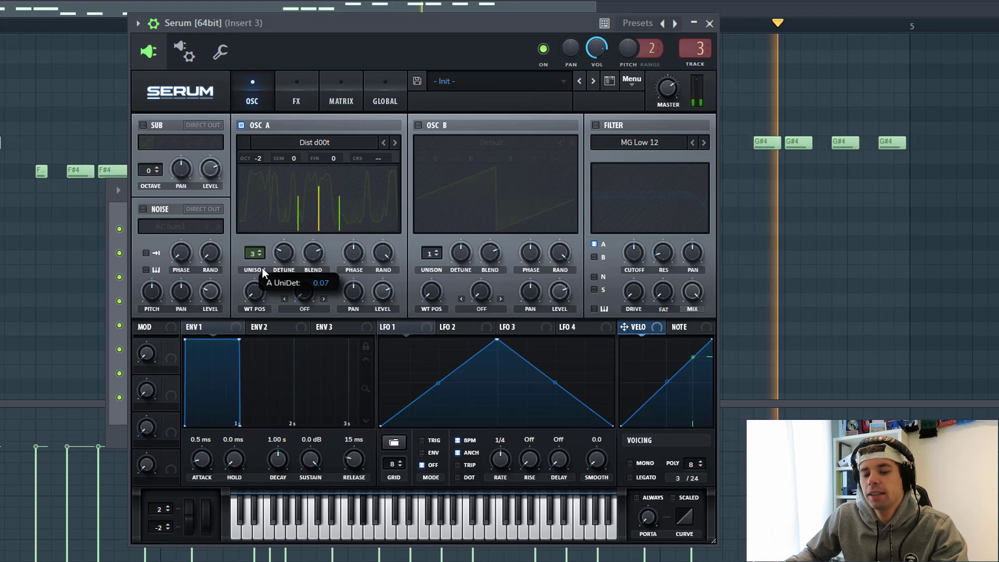
{"action": "left_click_drag", "start_coordinate": [385, 255], "coordinate": [341, 405]}
{"action": "double_click", "coordinate": [347, 441]}
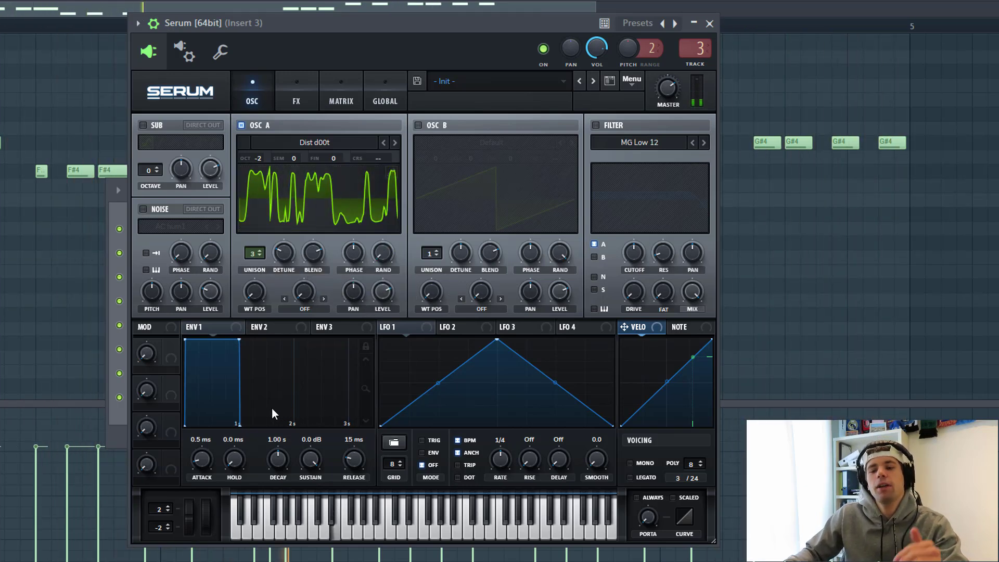
Enable OSC B at octave -2 and apply FM (from A) warp with a raised amount.
{"action": "left_click", "coordinate": [418, 125]}
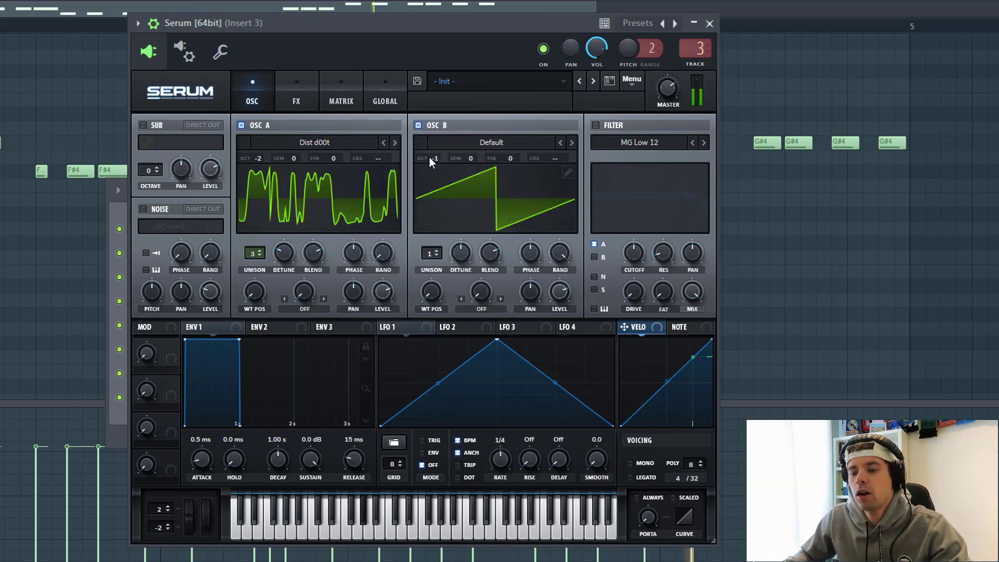
{"action": "left_click", "coordinate": [488, 305]}
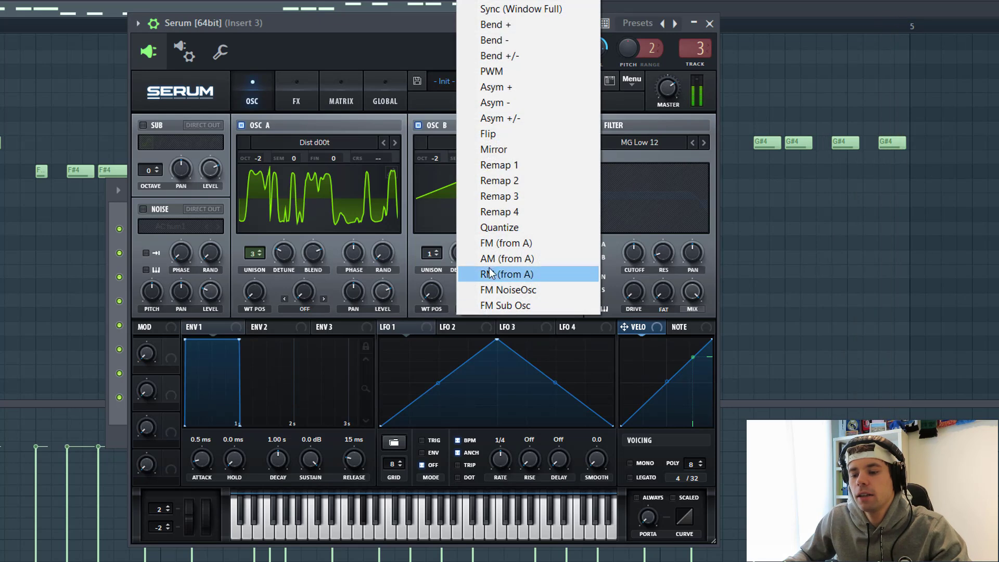
{"action": "left_click", "coordinate": [494, 243]}
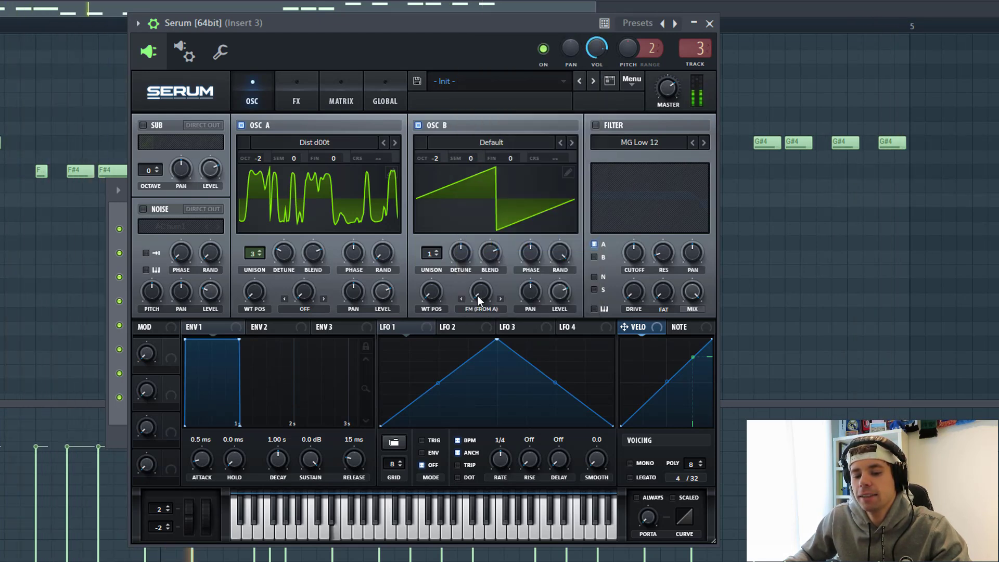
{"action": "left_click_drag", "start_coordinate": [480, 289], "coordinate": [479, 258]}
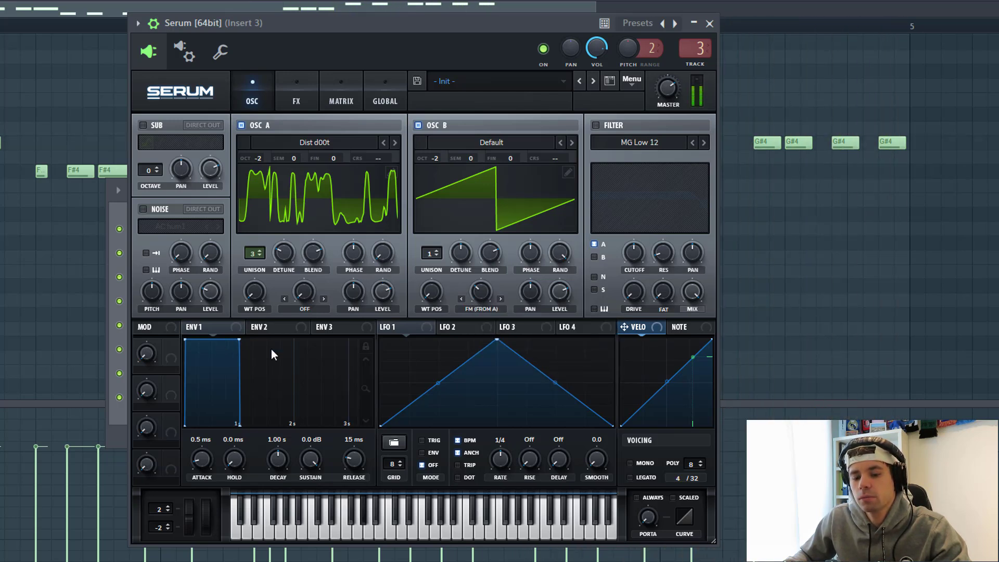
Enable an MG Low 24 filter on oscillators A and B, with a lower cutoff and more drive.
{"action": "left_click", "coordinate": [595, 125]}
{"action": "left_click", "coordinate": [593, 257]}
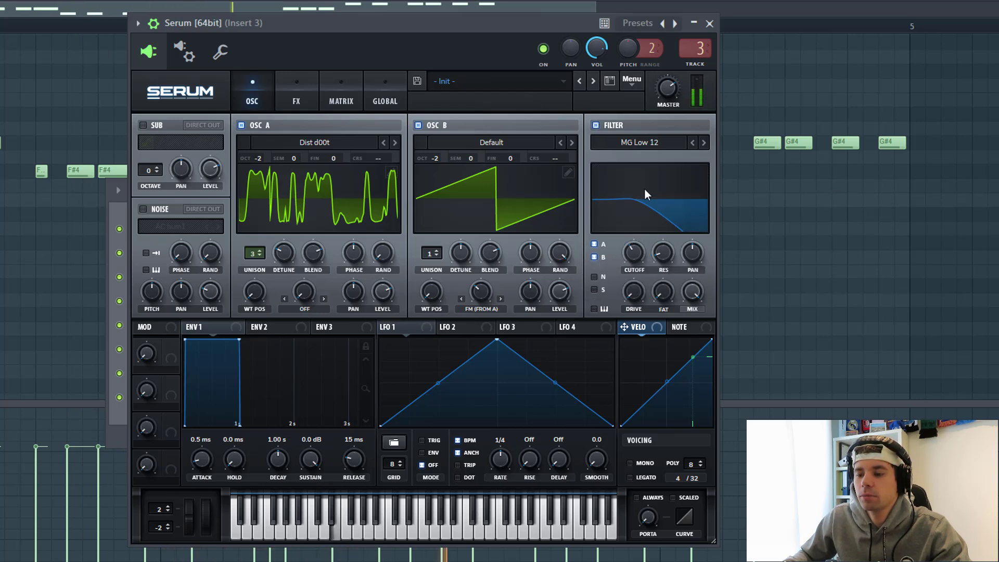
{"action": "left_click", "coordinate": [703, 142]}
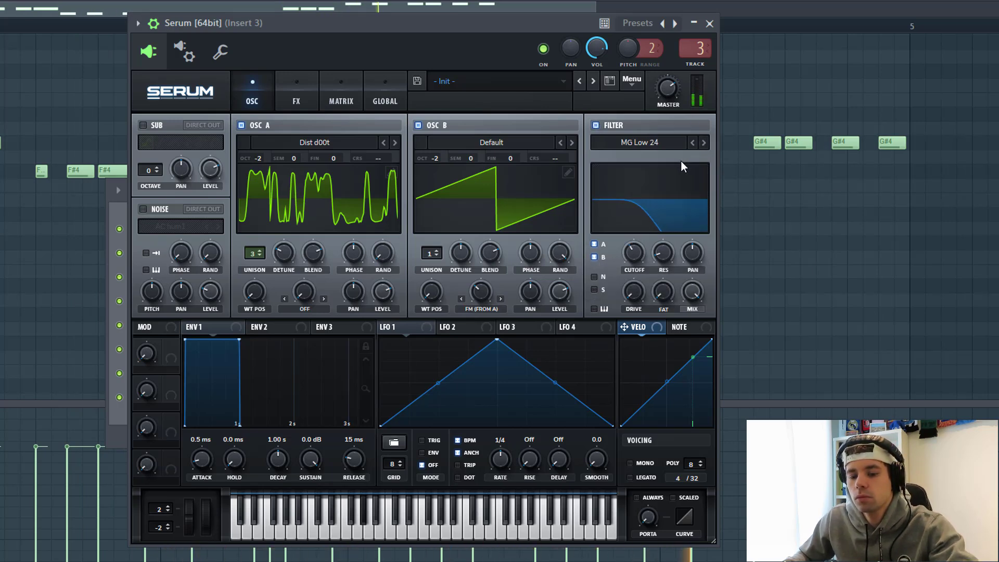
{"action": "scroll", "coordinate": [633, 260], "scroll_direction": "down", "scroll_amount": 3}
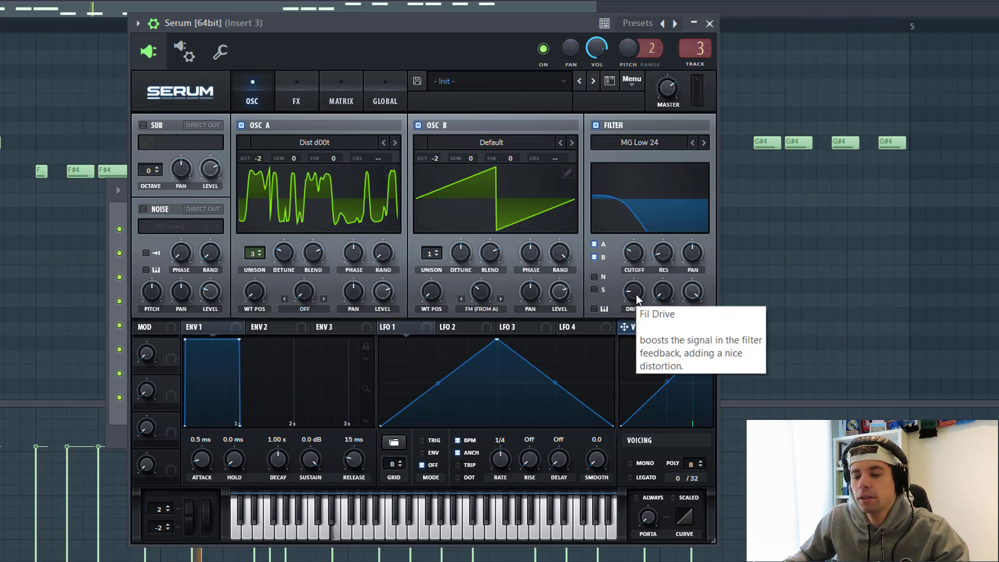
{"action": "scroll", "coordinate": [635, 295], "scroll_direction": "up", "scroll_amount": 2}
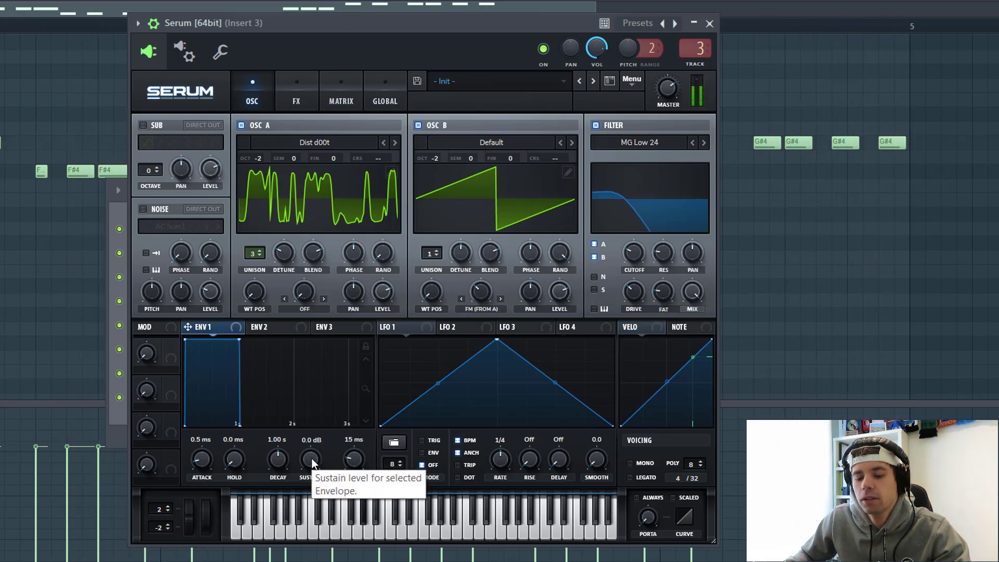
Set Env 1 to -20.9 dB sustain and 135 ms release, and assign it to the filter cutoff.
{"action": "scroll", "coordinate": [311, 459], "scroll_direction": "down", "scroll_amount": 5}
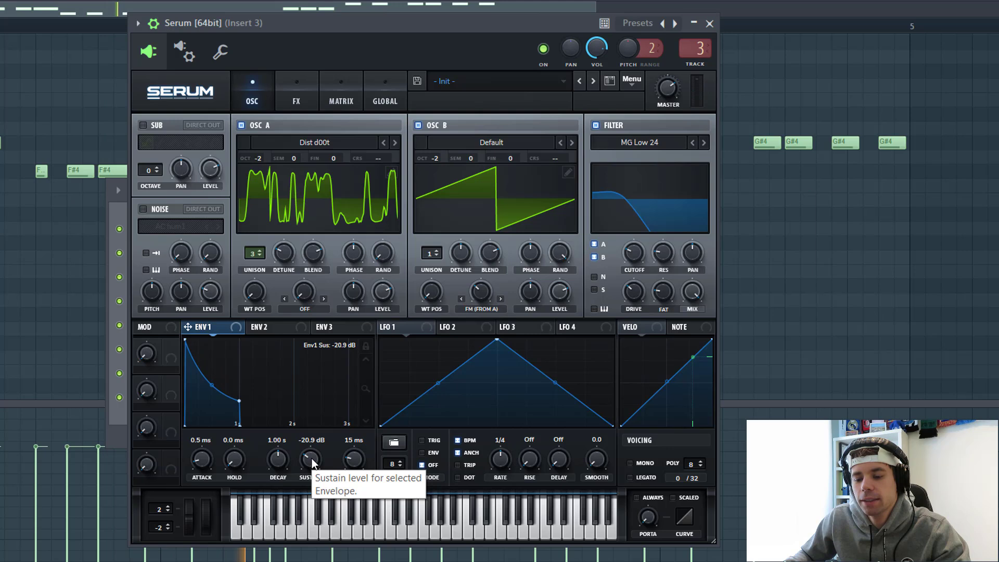
{"action": "scroll", "coordinate": [355, 456], "scroll_direction": "up", "scroll_amount": 4}
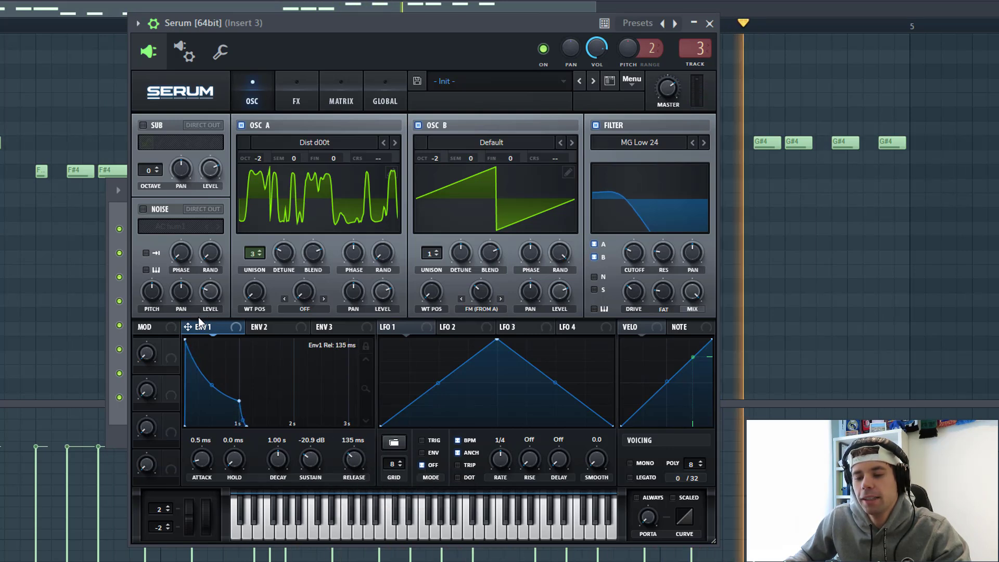
{"action": "left_click_drag", "start_coordinate": [189, 331], "coordinate": [502, 373]}
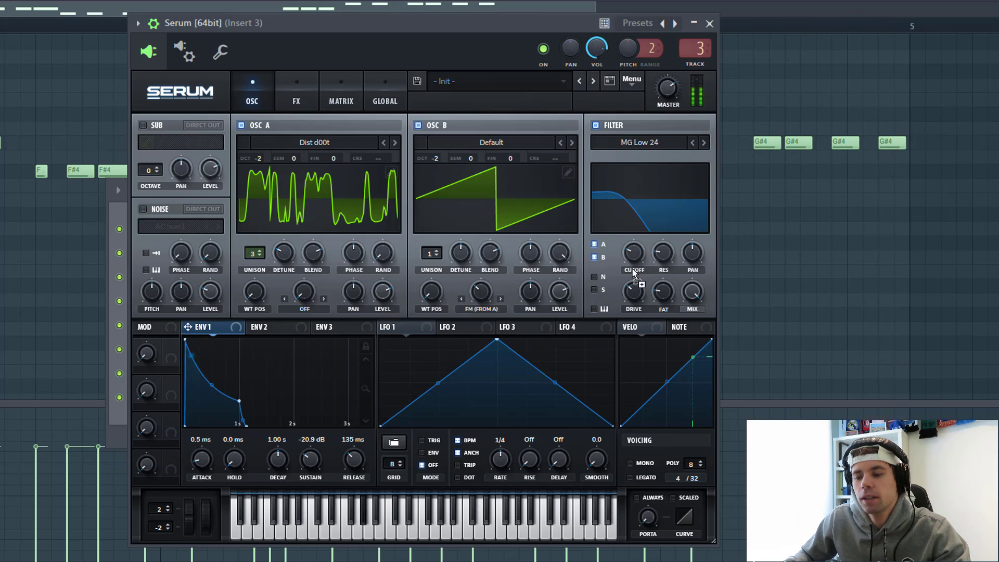
{"action": "left_click_drag", "start_coordinate": [635, 274], "coordinate": [613, 254]}
Switch the voicing to mono, route OSC A back through the filter and adjust the Env 1 cutoff modulation.
{"action": "left_click", "coordinate": [629, 461]}
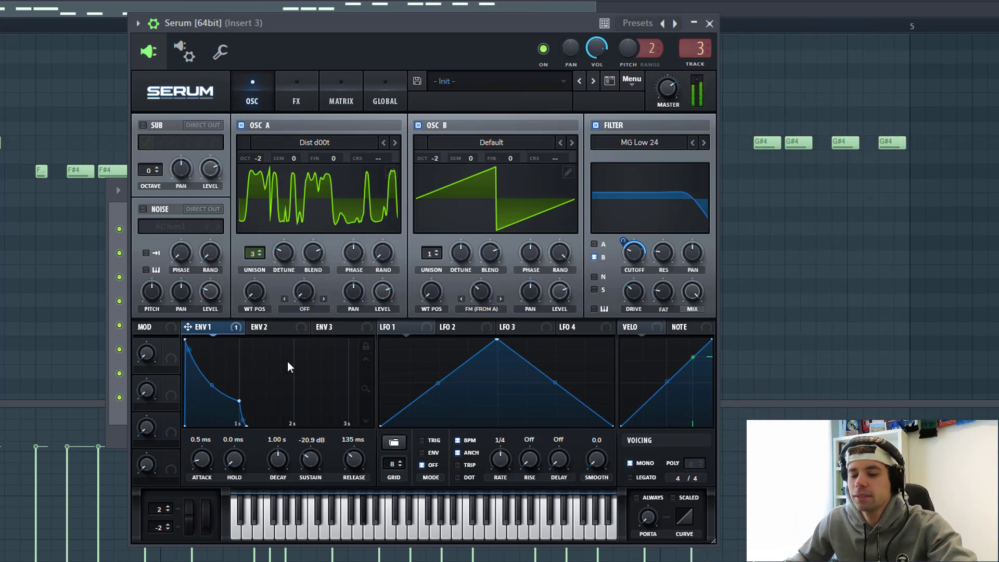
{"action": "left_click", "coordinate": [594, 244]}
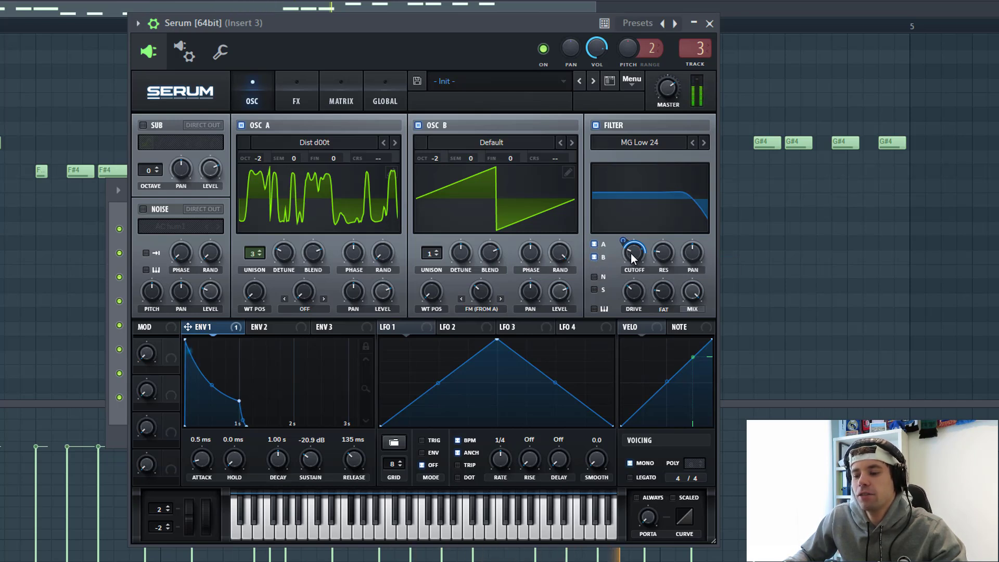
{"action": "left_click_drag", "start_coordinate": [637, 253], "coordinate": [623, 239]}
{"action": "mouse_move", "coordinate": [623, 236]}
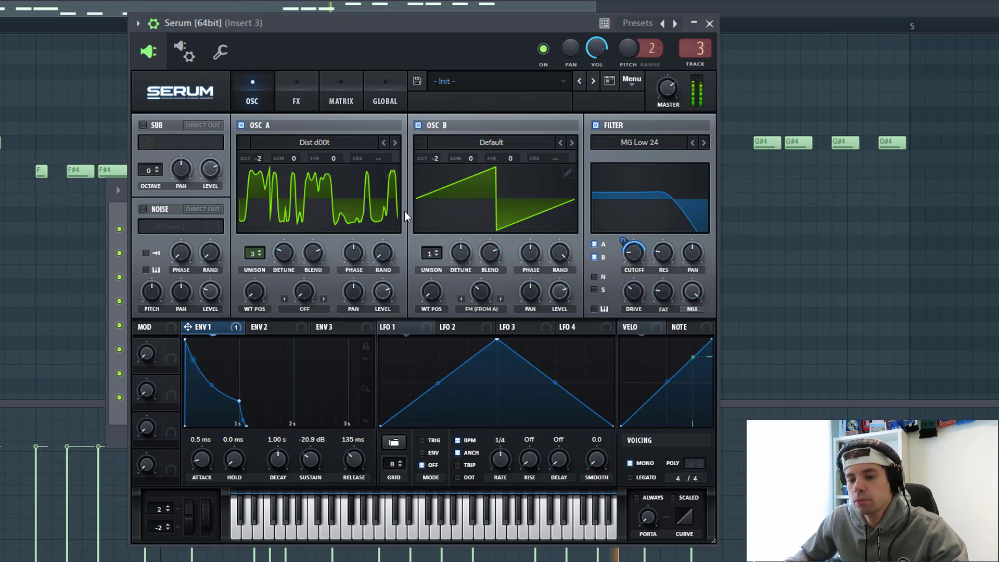
Shape Env 3 with a 16 ms decay and 0% sustain.
{"action": "left_click", "coordinate": [324, 327]}
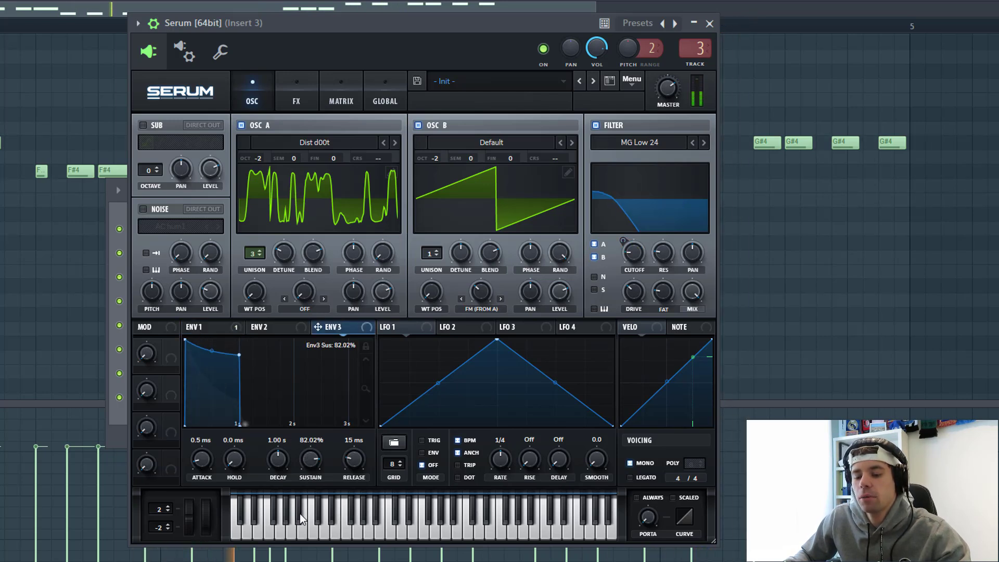
{"action": "left_click_drag", "start_coordinate": [300, 514], "coordinate": [295, 515]}
{"action": "left_click_drag", "start_coordinate": [279, 442], "coordinate": [279, 458]}
Assign Env 3 to the coarse pitch of oscillators A and B and adjust the modulation amount in the matrix.
{"action": "left_click_drag", "start_coordinate": [326, 329], "coordinate": [378, 158]}
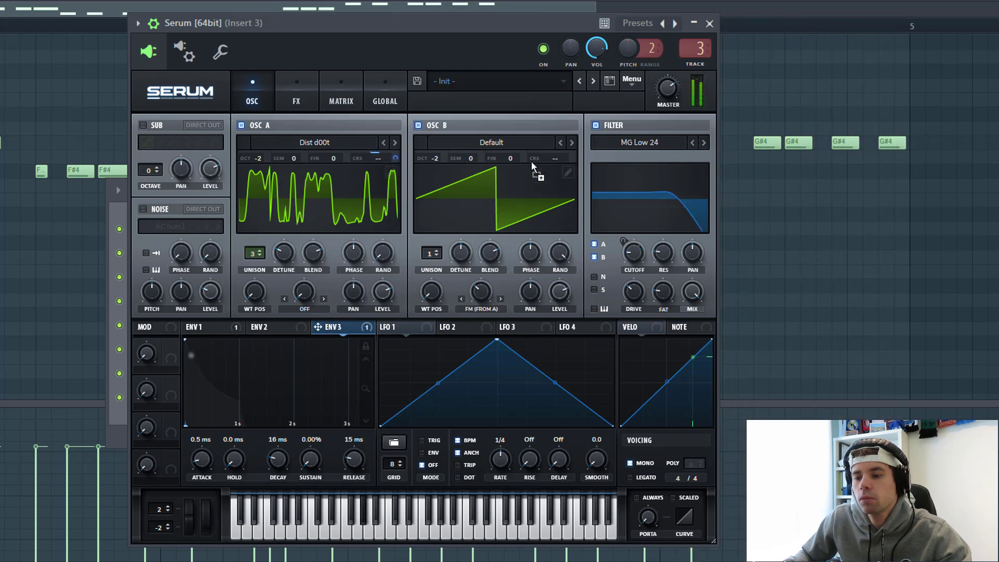
{"action": "left_click_drag", "start_coordinate": [532, 161], "coordinate": [555, 159]}
{"action": "left_click", "coordinate": [341, 100]}
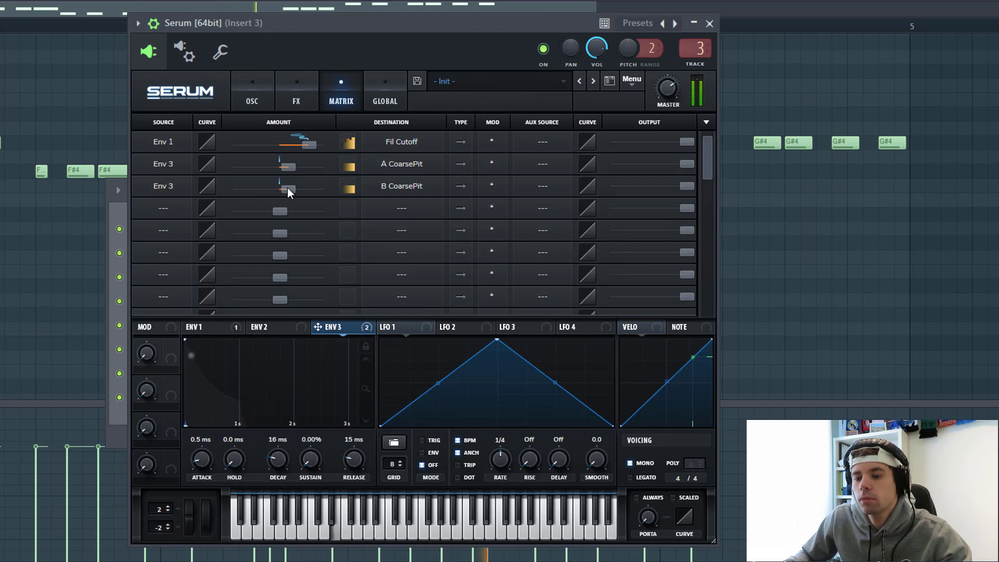
{"action": "left_click_drag", "start_coordinate": [287, 187], "coordinate": [286, 173]}
{"action": "left_click", "coordinate": [252, 97]}
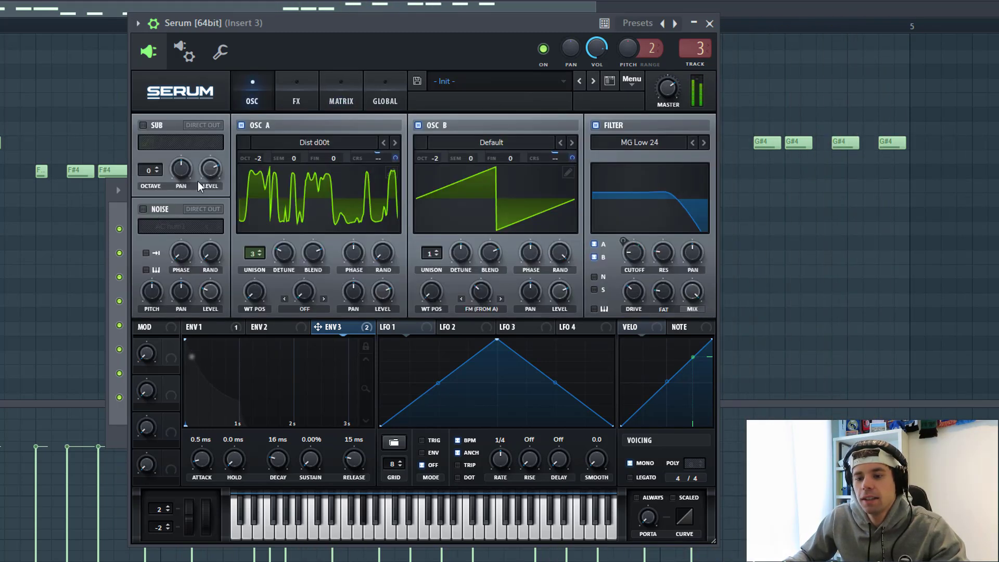
Add icon_snare_rim b from Attacks_Misc as one-shot noise, auditioning it with oscillators A and B off before turning both back on.
{"action": "left_click", "coordinate": [242, 126]}
{"action": "left_click", "coordinate": [418, 125]}
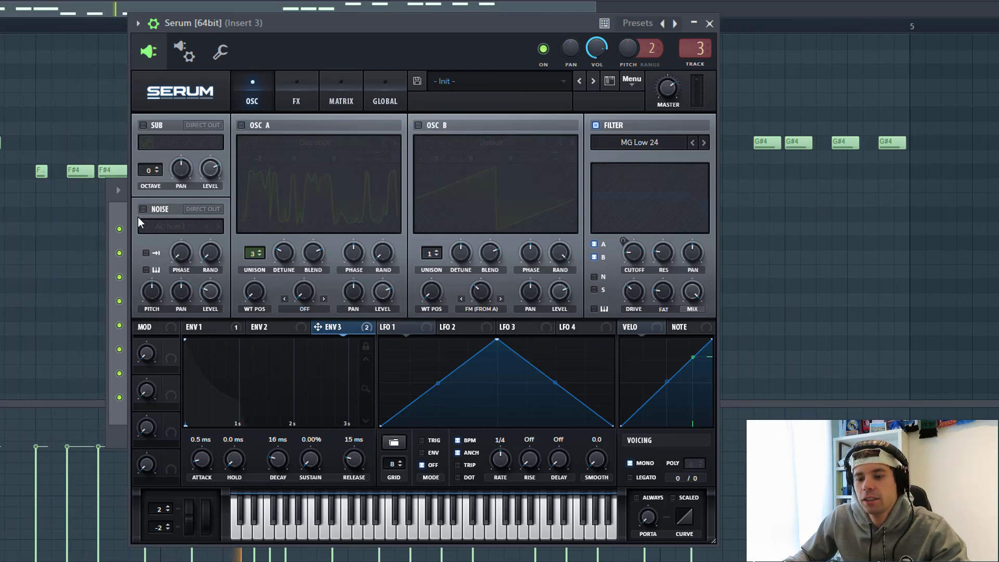
{"action": "left_click", "coordinate": [162, 223]}
{"action": "mouse_move", "coordinate": [220, 247]}
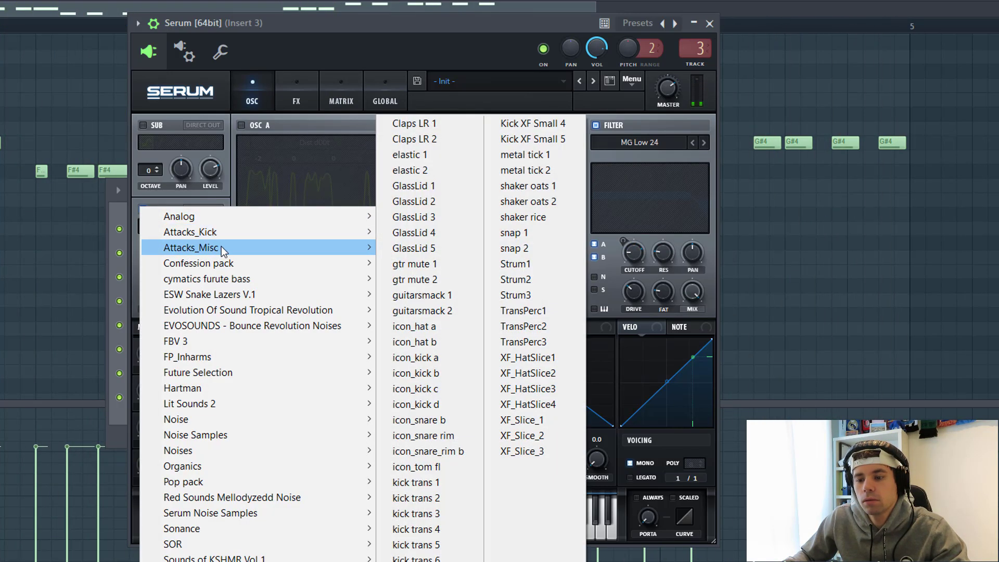
{"action": "left_click", "coordinate": [456, 452]}
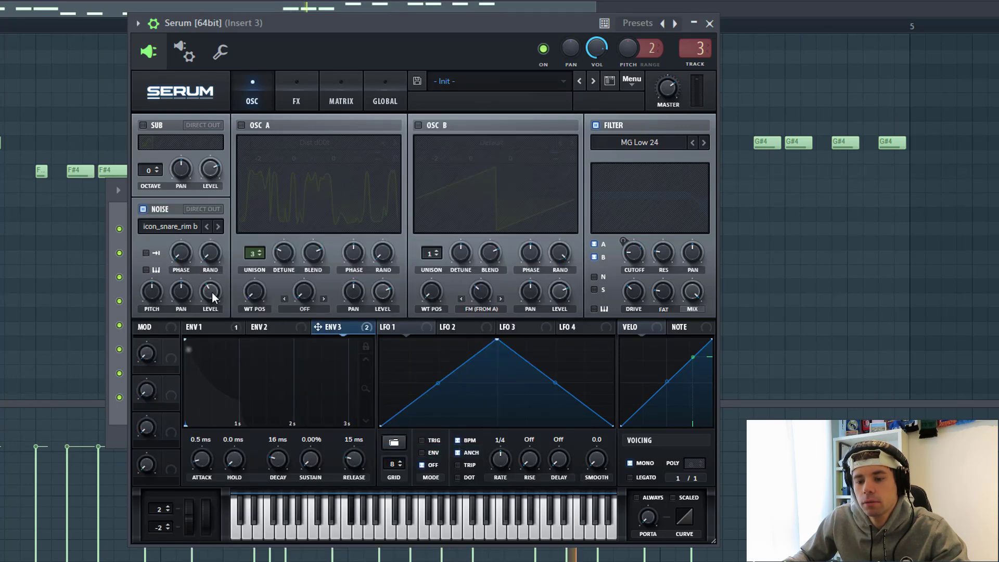
{"action": "left_click", "coordinate": [151, 251]}
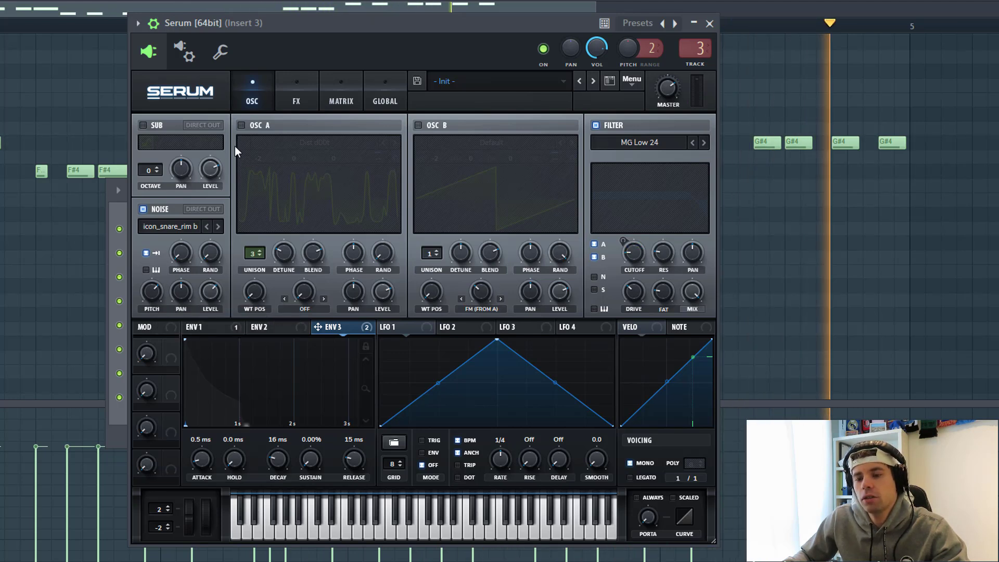
{"action": "left_click", "coordinate": [241, 125]}
{"action": "left_click", "coordinate": [418, 126]}
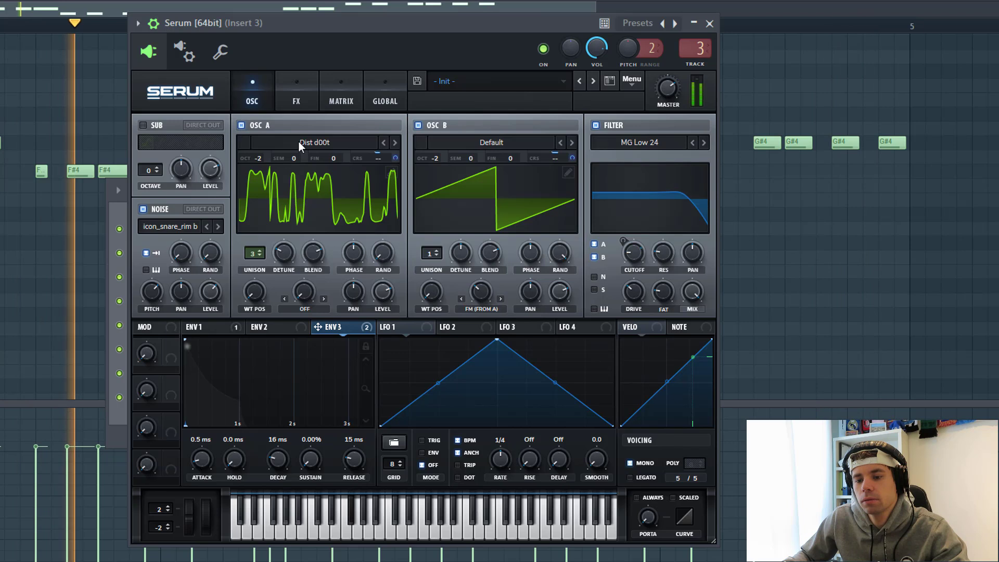
Add a distortion effect, choose the Diode 1 mode and adjust its drive.
{"action": "left_click", "coordinate": [307, 106]}
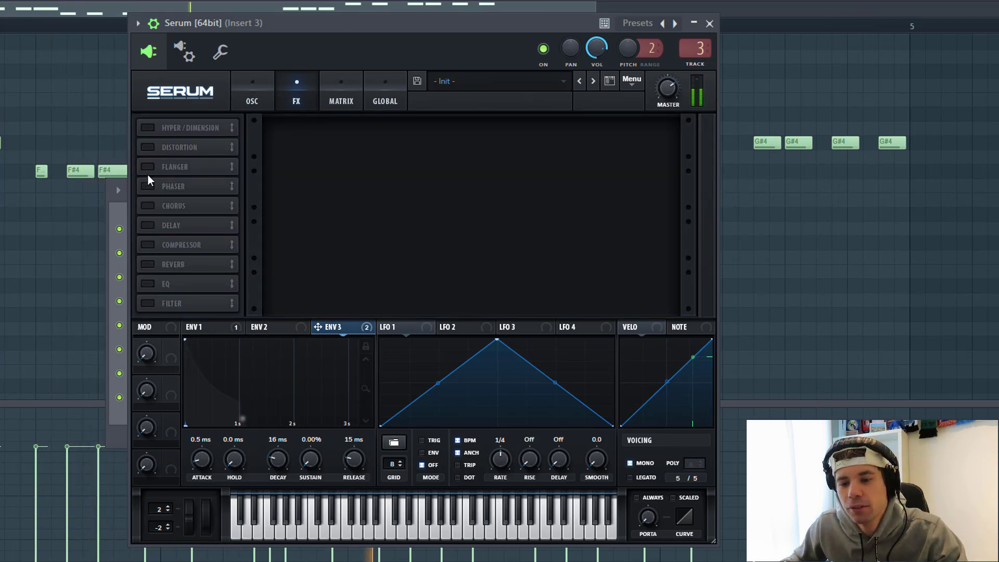
{"action": "left_click", "coordinate": [147, 147]}
{"action": "left_click", "coordinate": [392, 139]}
{"action": "left_click", "coordinate": [392, 139]}
{"action": "left_click", "coordinate": [392, 139]}
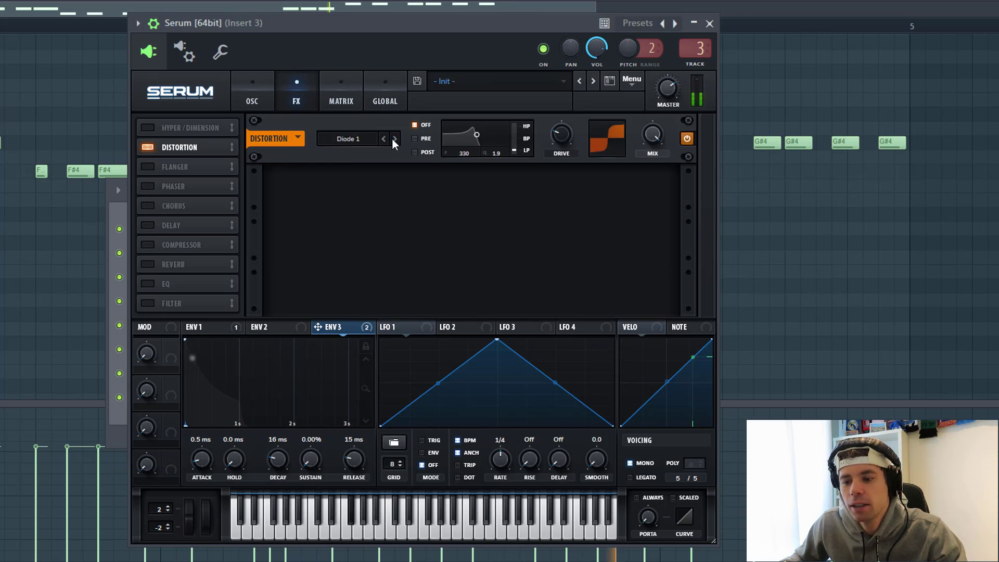
{"action": "left_click_drag", "start_coordinate": [561, 148], "coordinate": [560, 139]}
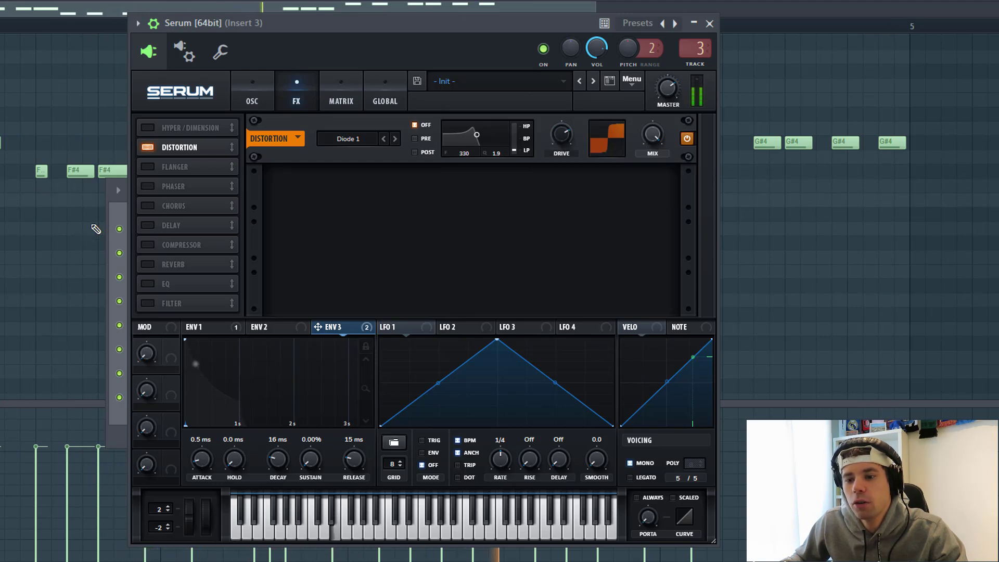
Add a filter effect directly after the distortion, using the MG Low 24 type with a lowered cutoff.
{"action": "left_click", "coordinate": [148, 303]}
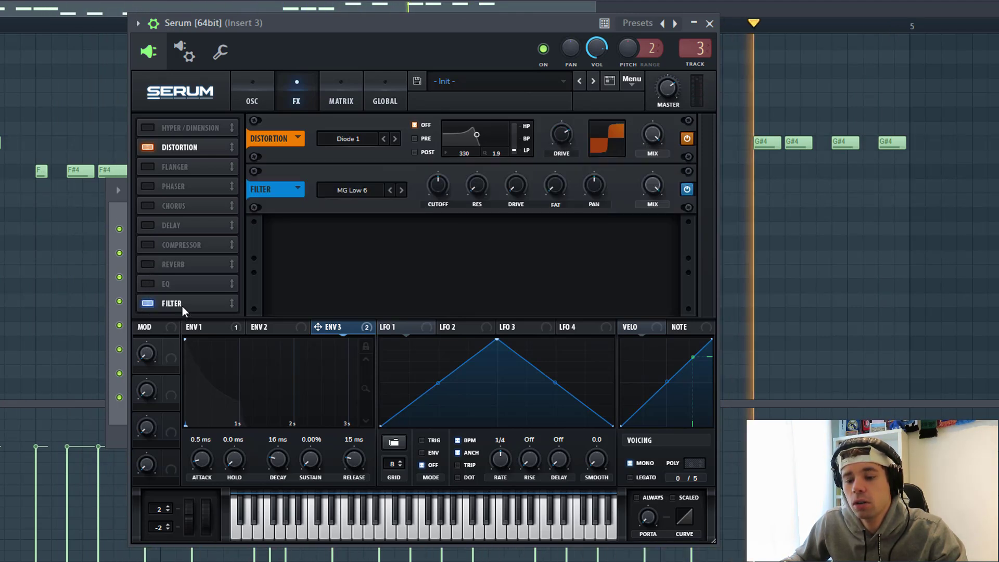
{"action": "left_click_drag", "start_coordinate": [182, 305], "coordinate": [212, 168]}
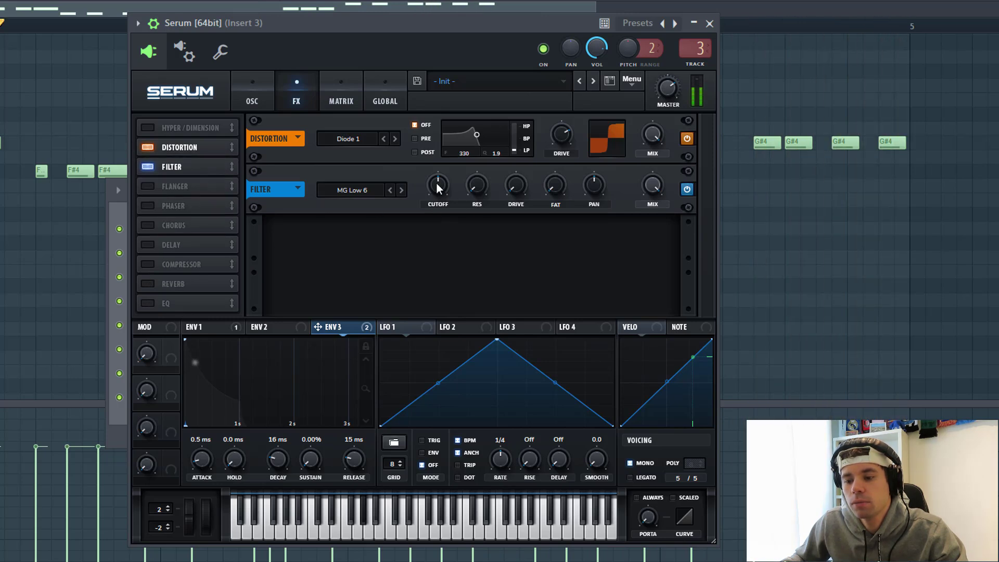
{"action": "left_click", "coordinate": [401, 189]}
{"action": "left_click", "coordinate": [401, 190]}
{"action": "left_click", "coordinate": [400, 190]}
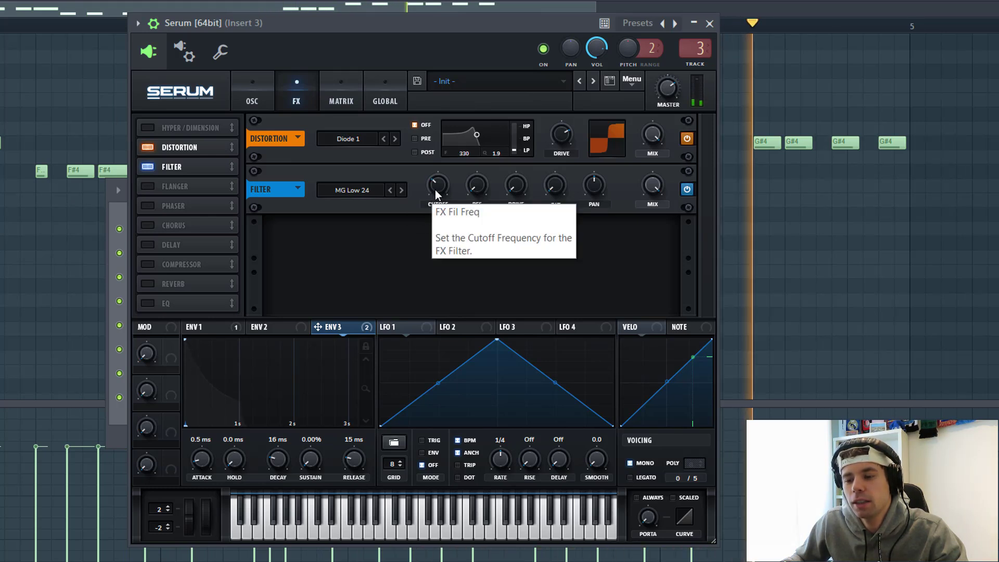
Assign Env 1 to the effect filter's cutoff with an amount of about 41 and raise the filter's drive.
{"action": "left_click", "coordinate": [222, 327]}
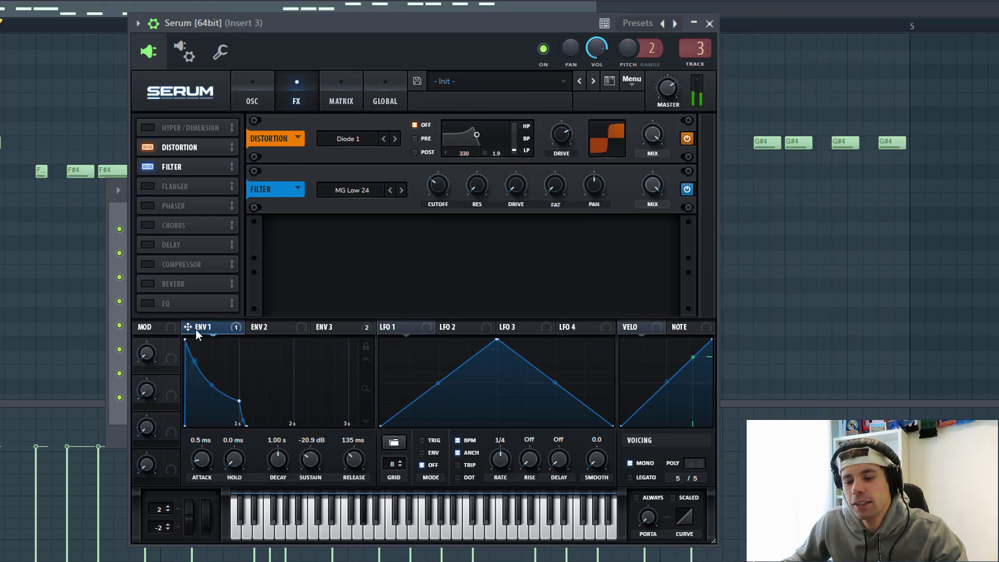
{"action": "left_click_drag", "start_coordinate": [444, 186], "coordinate": [422, 176]}
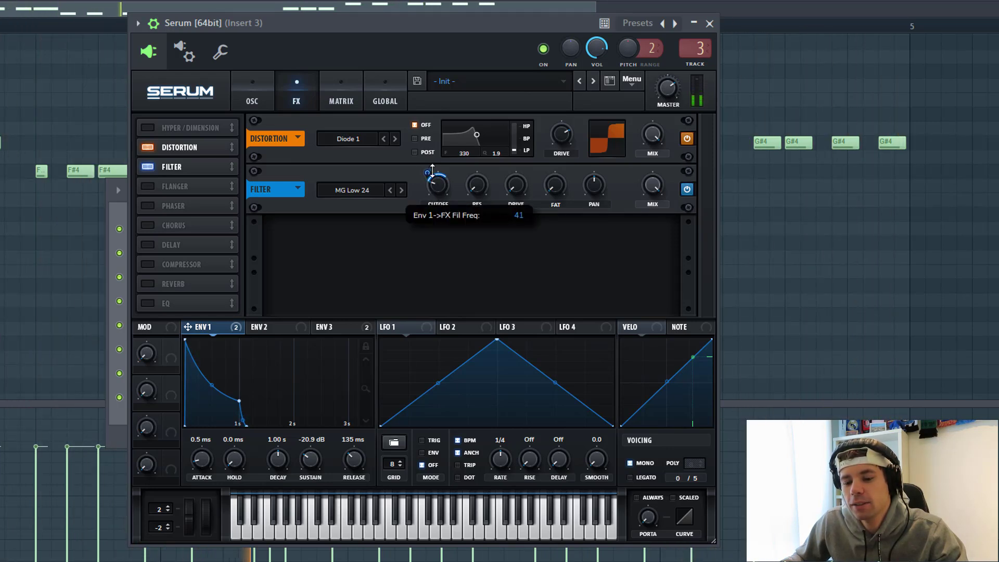
{"action": "scroll", "coordinate": [508, 196], "scroll_direction": "up", "scroll_amount": 4}
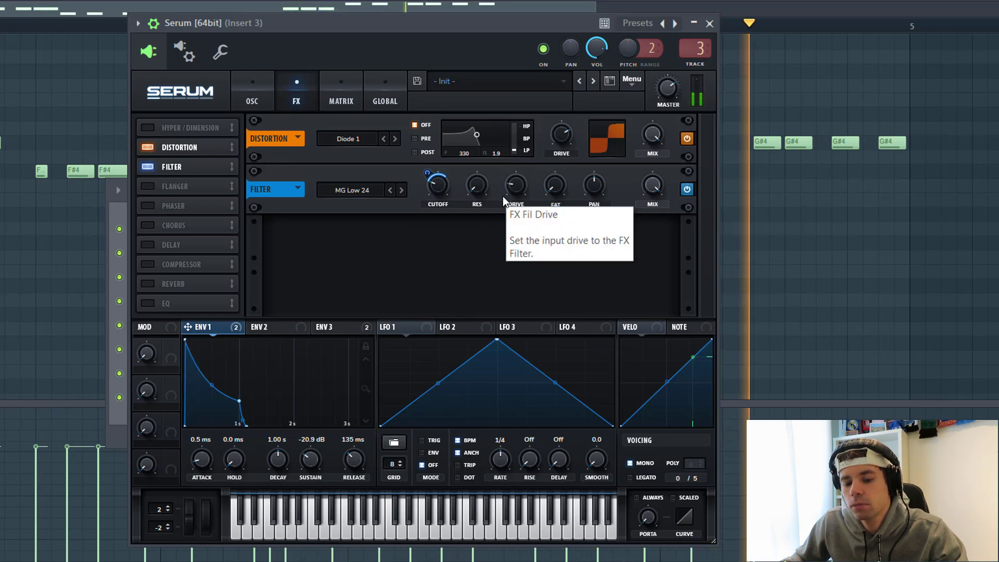
Add a compressor between the distortion and the filter and enable its multiband mode.
{"action": "left_click", "coordinate": [150, 269]}
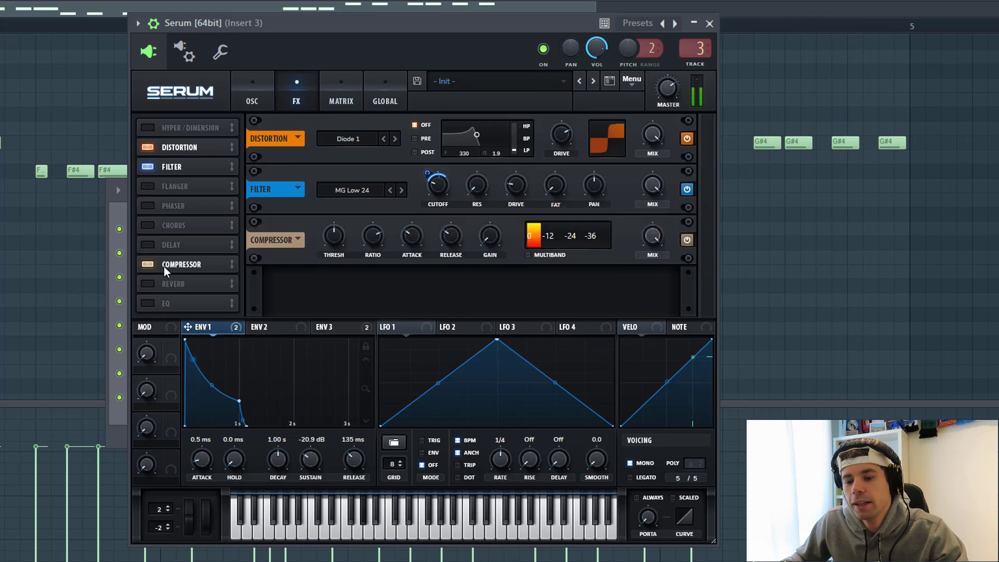
{"action": "left_click_drag", "start_coordinate": [163, 266], "coordinate": [199, 163]}
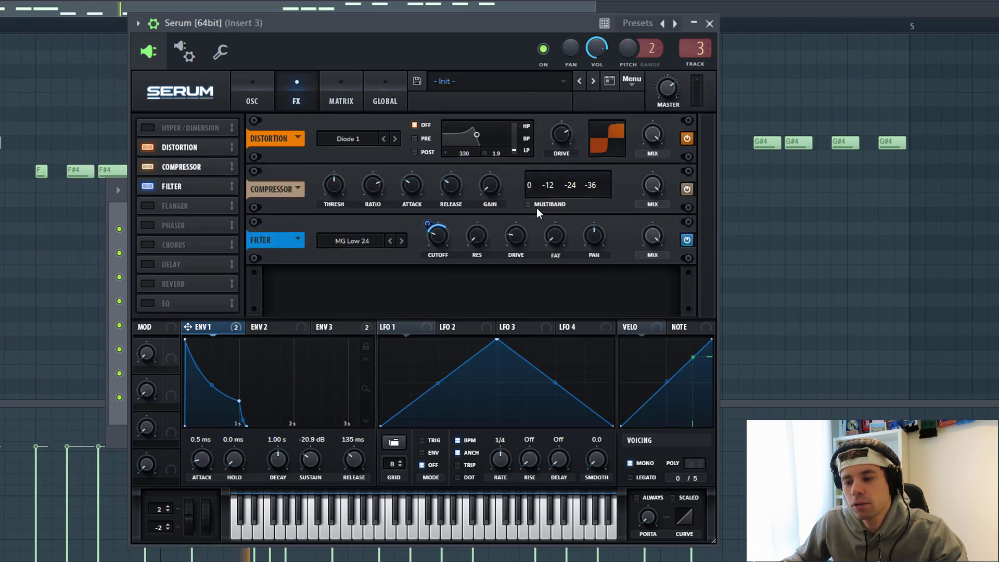
{"action": "left_click", "coordinate": [529, 204]}
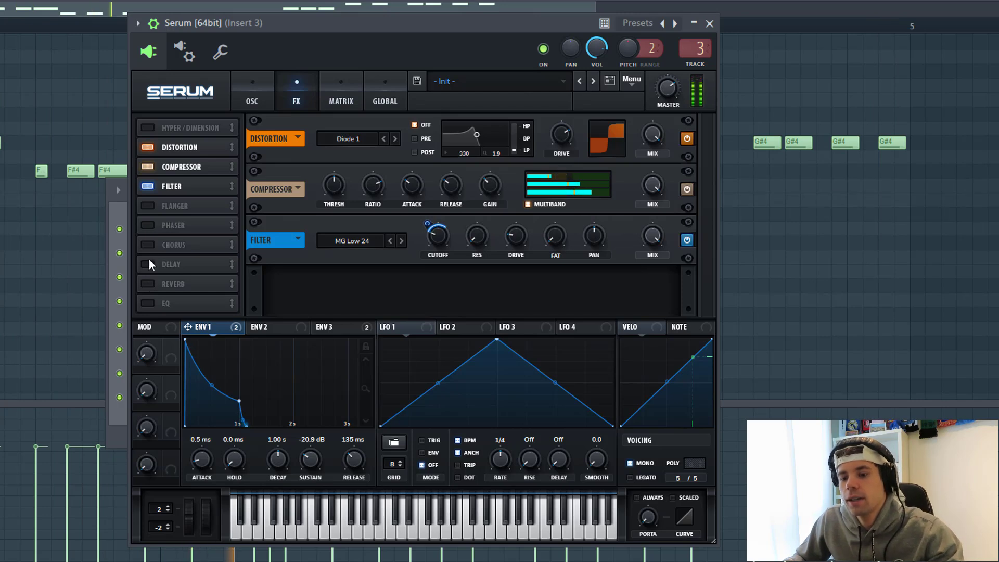
Add a phaser effect and turn down its depth and frequency.
{"action": "left_click", "coordinate": [146, 228]}
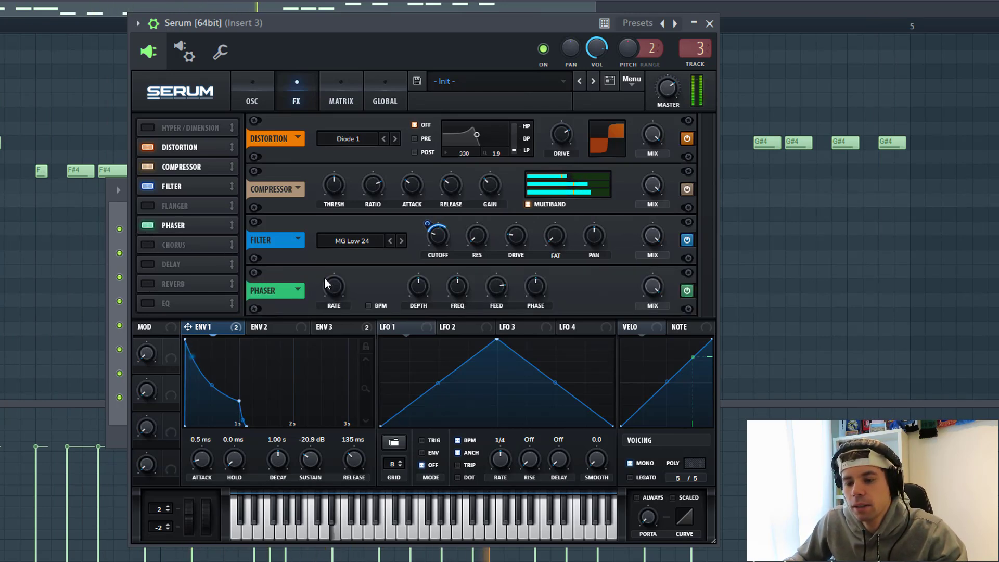
{"action": "left_click_drag", "start_coordinate": [423, 280], "coordinate": [414, 355]}
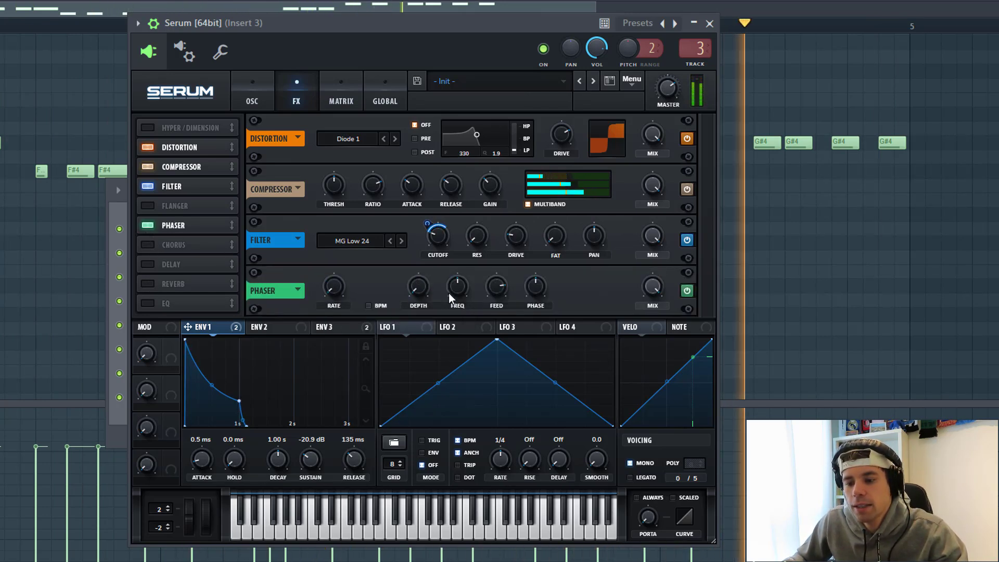
{"action": "left_click_drag", "start_coordinate": [457, 284], "coordinate": [458, 426]}
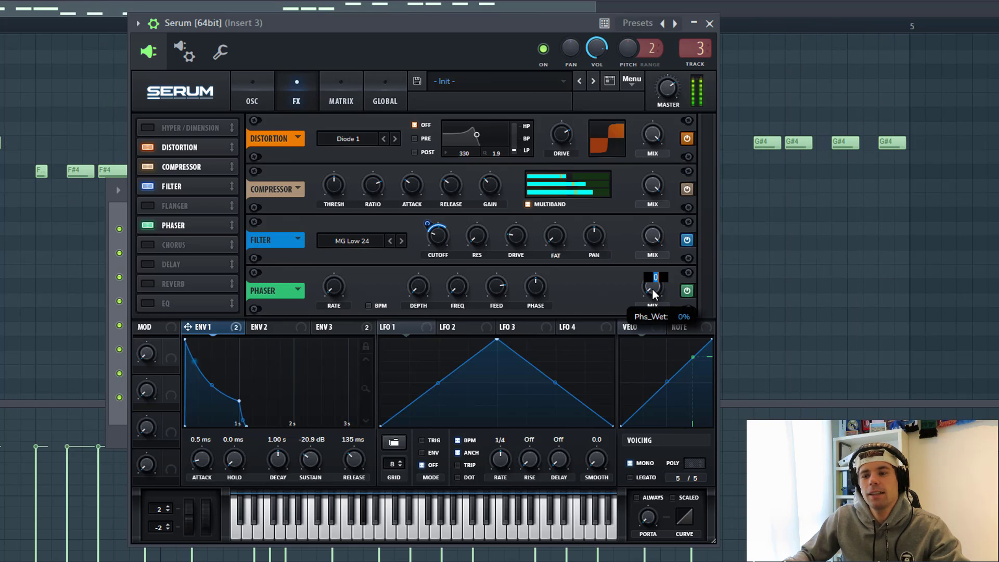
Set the phaser to a low mix, compare the sound with it bypassed, and place it directly after the filter.
{"action": "left_click_drag", "start_coordinate": [652, 299], "coordinate": [626, 297]}
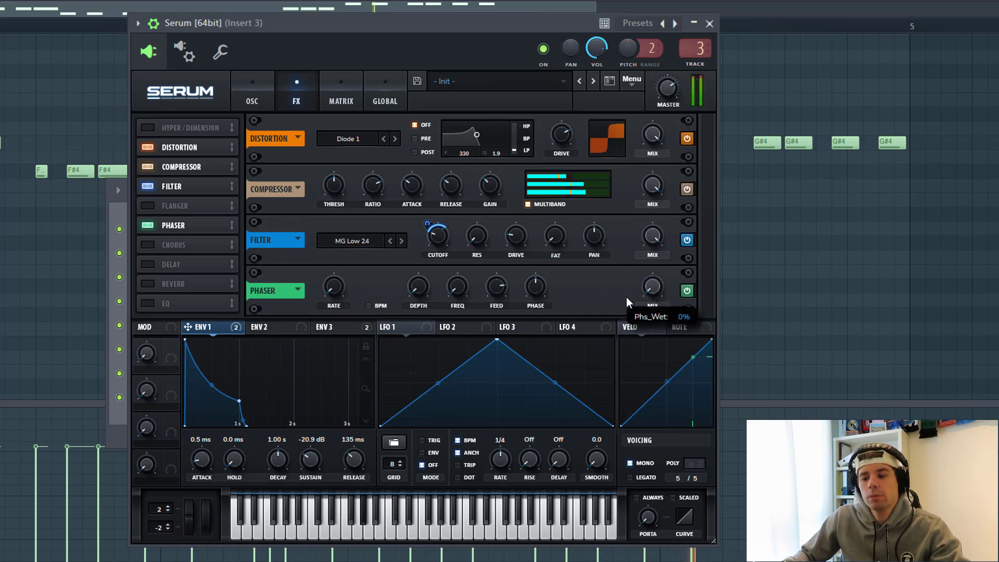
{"action": "left_click", "coordinate": [653, 286]}
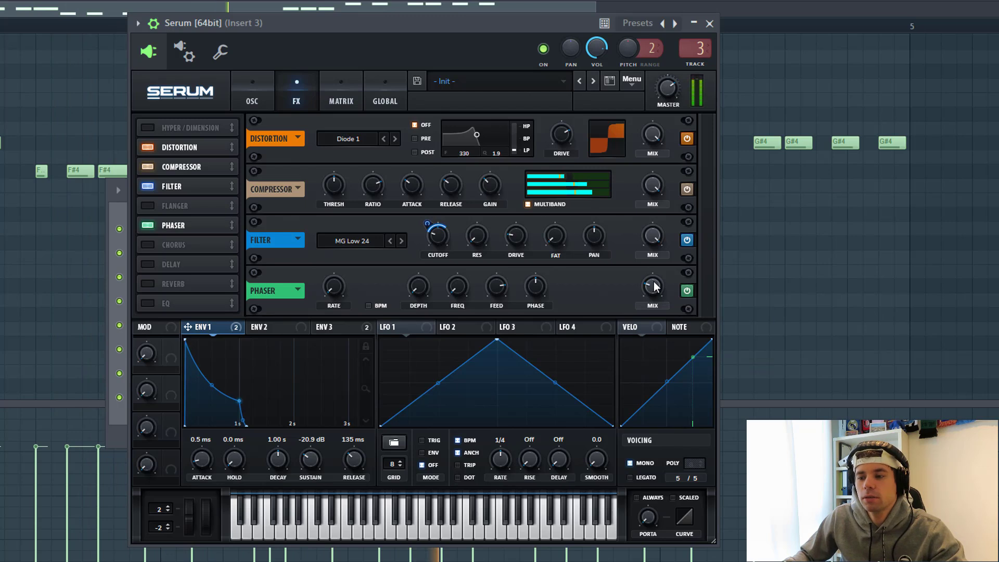
{"action": "left_click", "coordinate": [687, 290]}
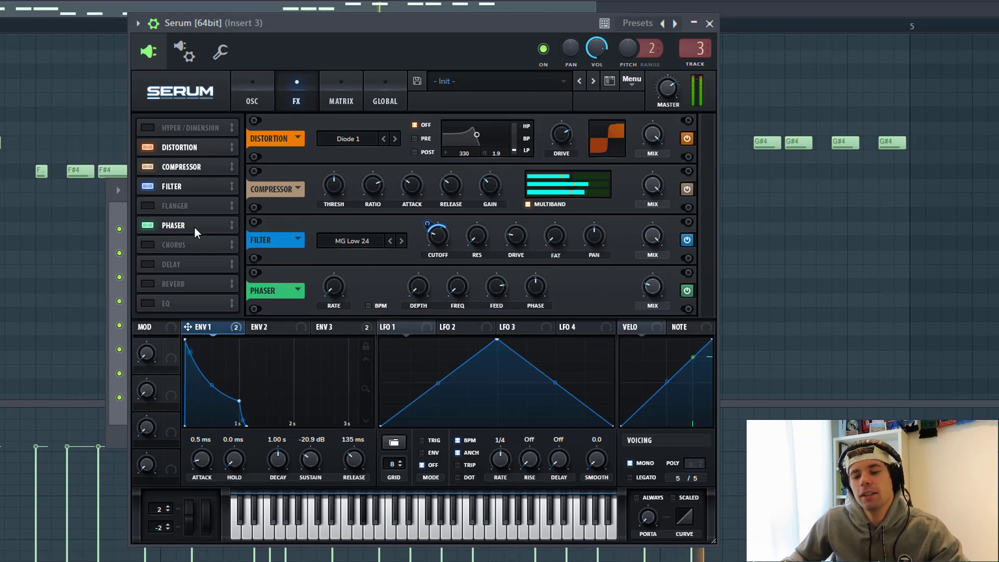
{"action": "left_click_drag", "start_coordinate": [194, 227], "coordinate": [187, 203]}
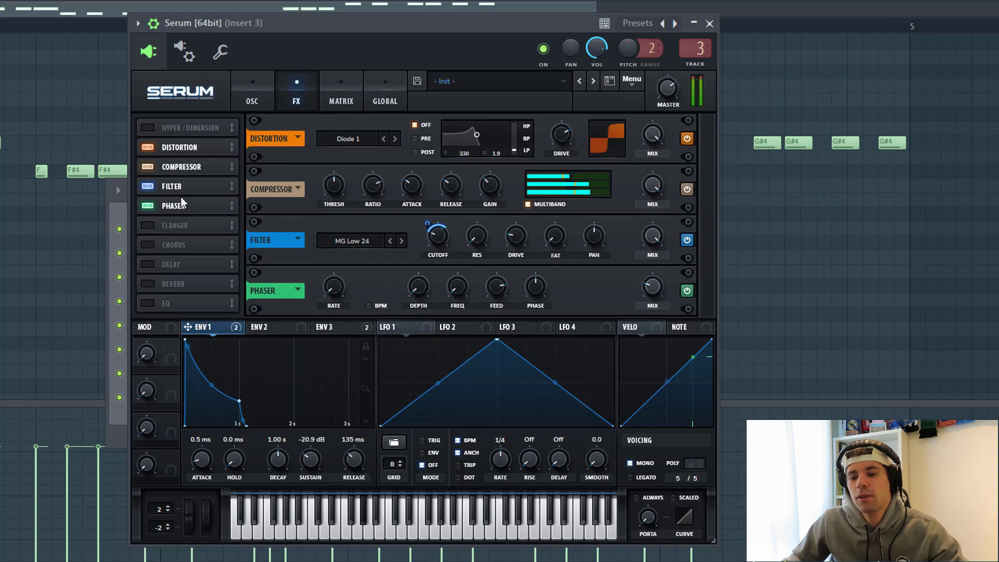
Add an EQ effect directly after the phaser in the effects chain.
{"action": "left_click", "coordinate": [175, 303]}
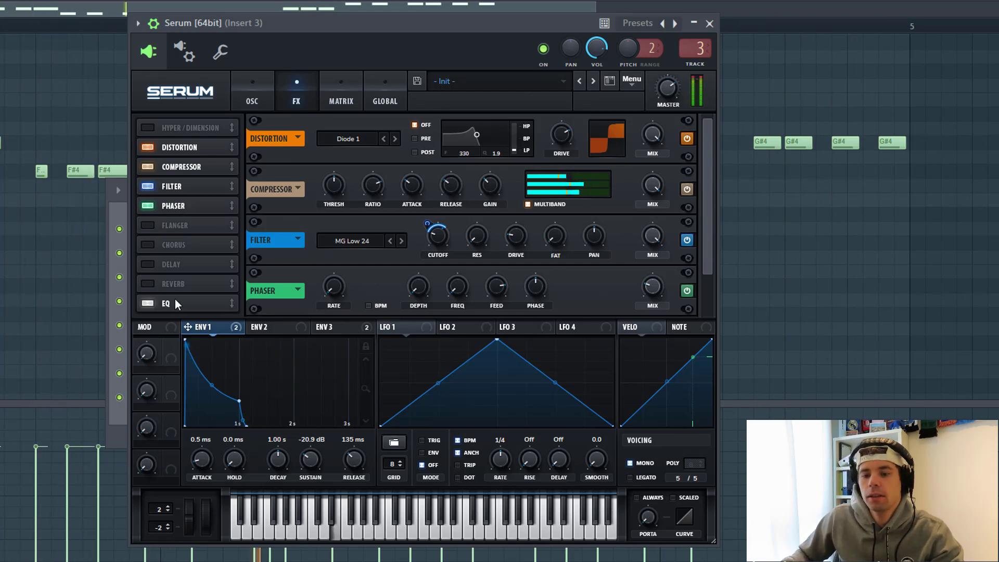
{"action": "left_click_drag", "start_coordinate": [176, 297], "coordinate": [183, 225]}
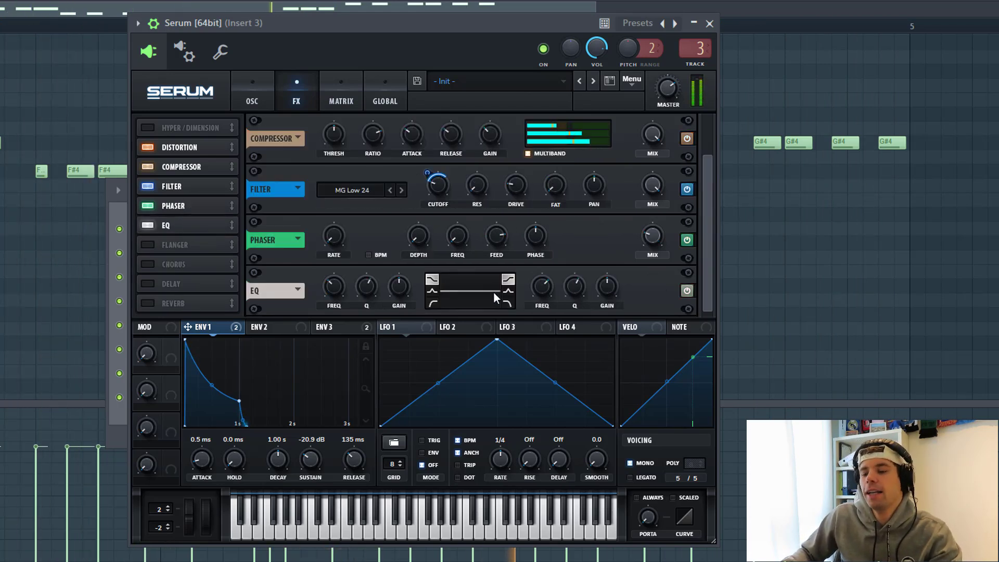
{"action": "scroll", "coordinate": [604, 292], "scroll_direction": "up", "scroll_amount": 3}
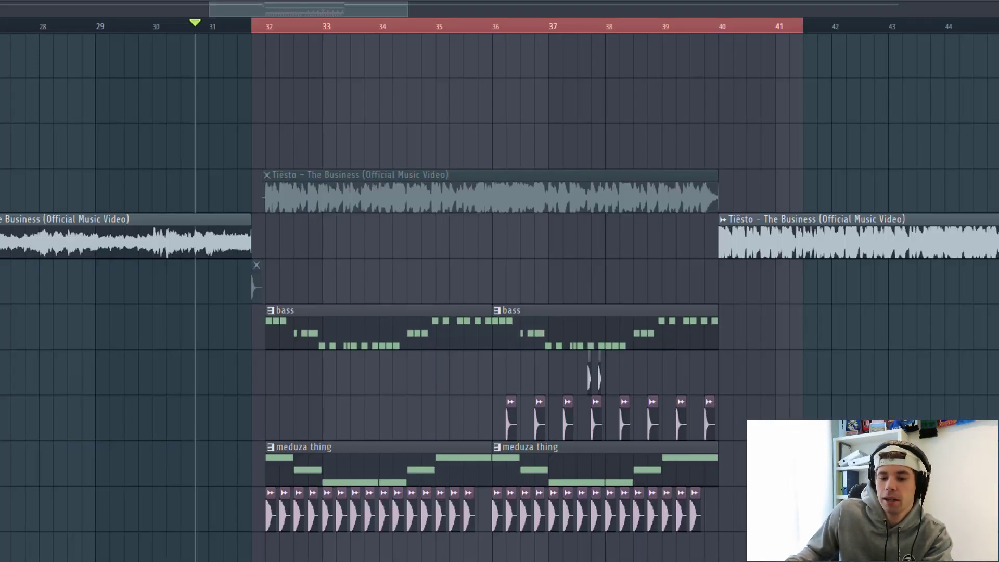
Mute the reference, bass, percussion and meduza thing tracks in the playlist and audition the kick from bar 32.
{"action": "key", "text": "ctrl+z"}
{"action": "key", "text": "ctrl+z"}
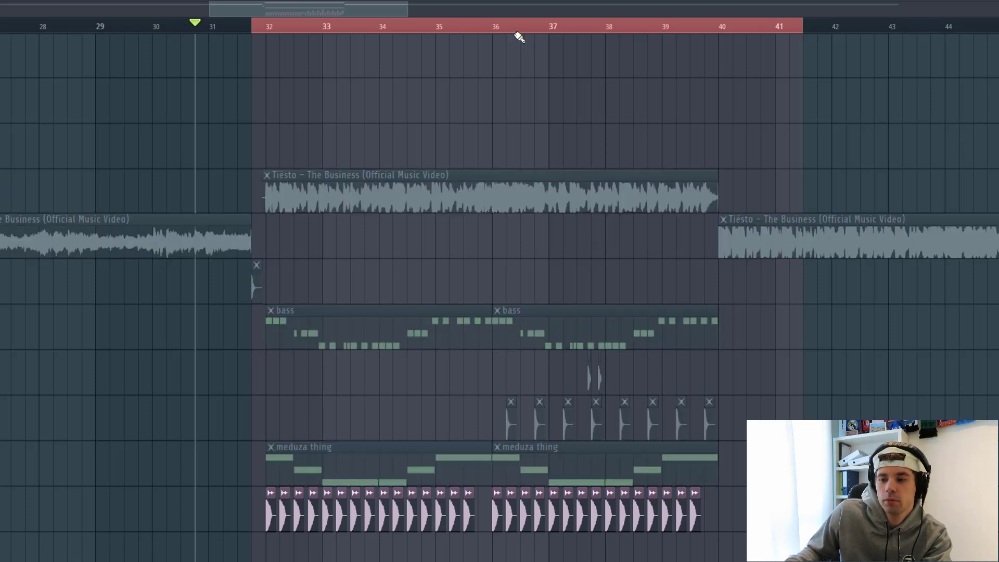
{"action": "left_click", "coordinate": [264, 29]}
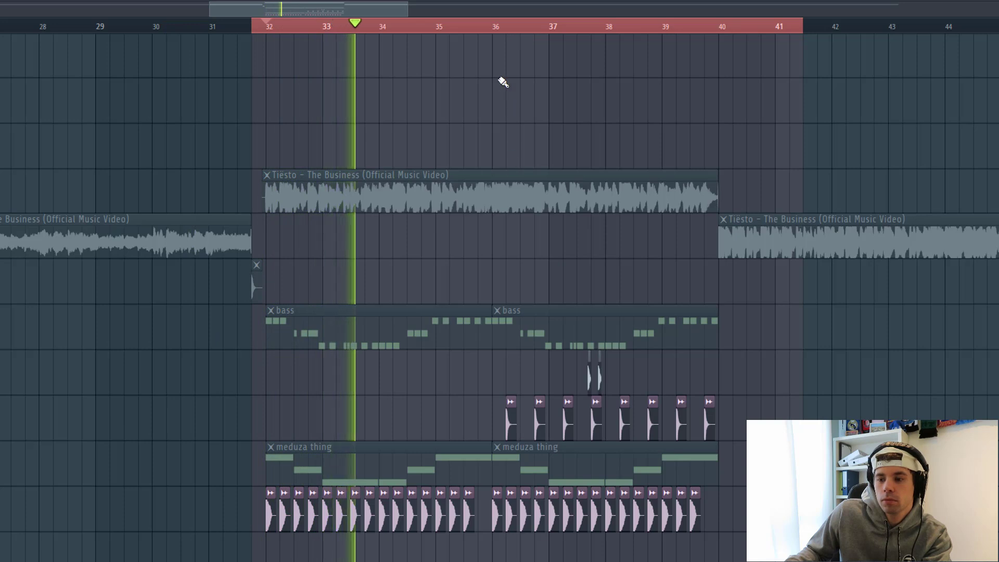
Audition the kick with the offbeat percussion from just before bar 36, and bring in the meduza thing track.
{"action": "key", "text": "ctrl+z"}
{"action": "left_click", "coordinate": [484, 26]}
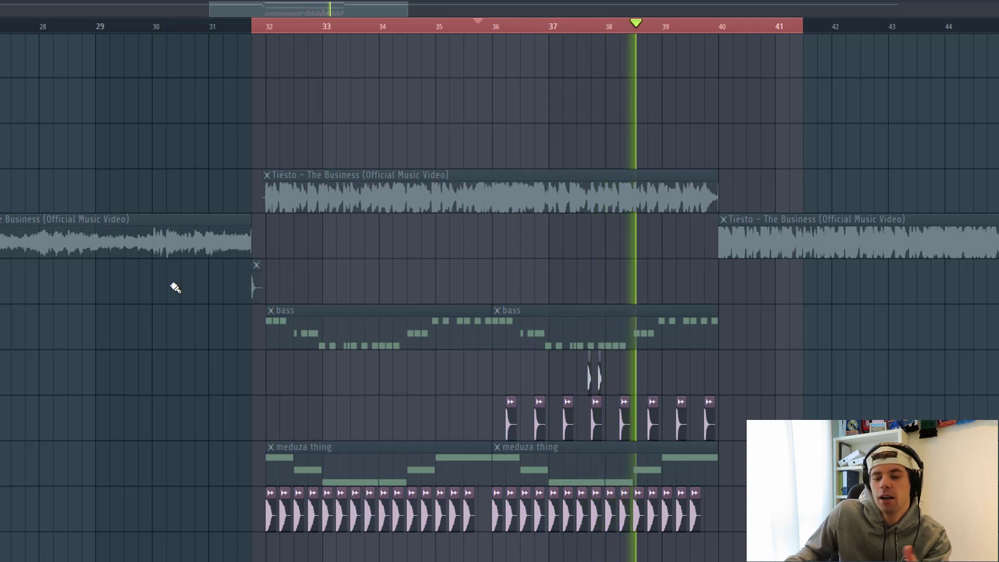
{"action": "left_click", "coordinate": [1, 457]}
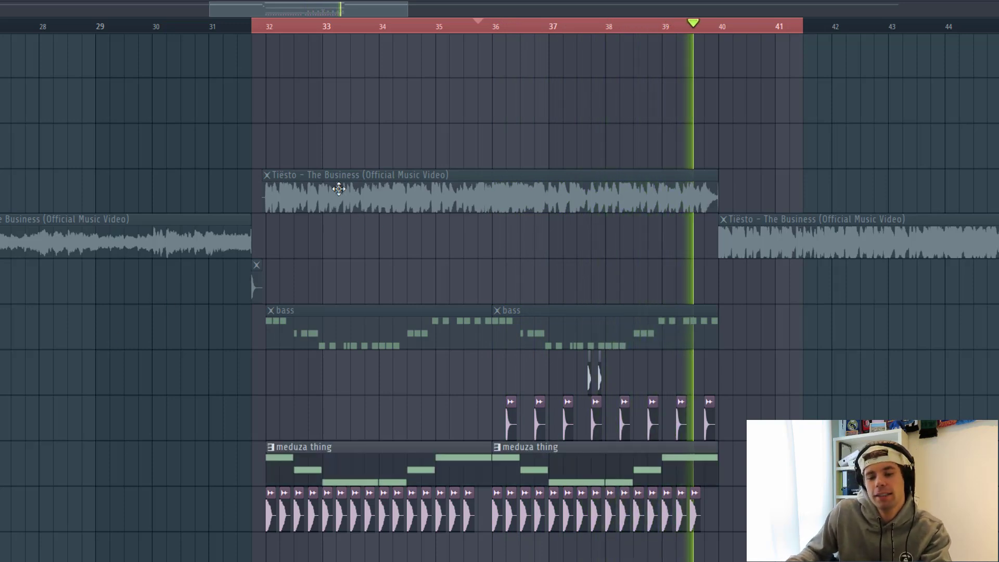
Reactivate the full arrangement, mute the Tiësto reference track spanning bars 32 to 40, and play from just before bar 32.
{"action": "left_click", "coordinate": [254, 26]}
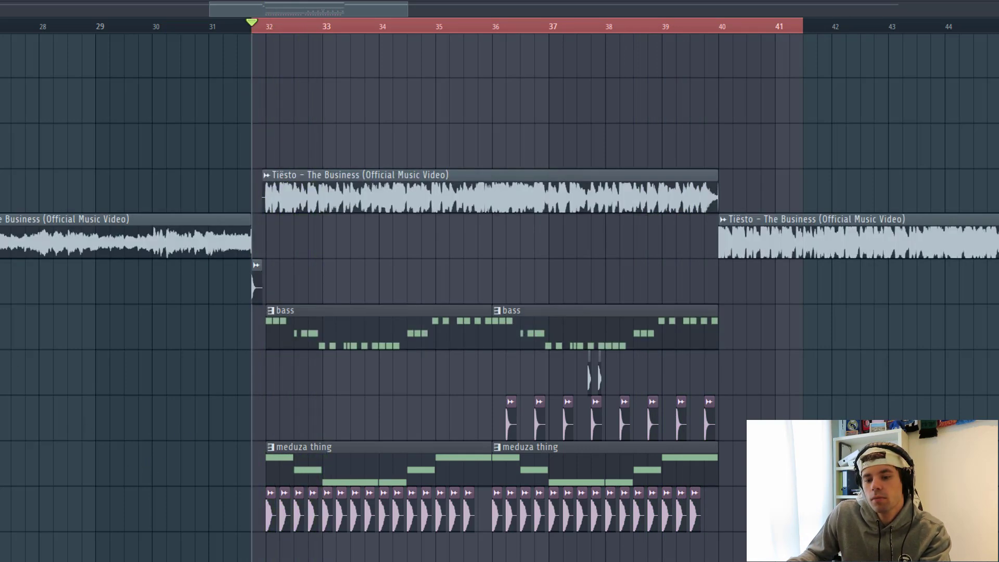
{"action": "left_click", "coordinate": [0, 191]}
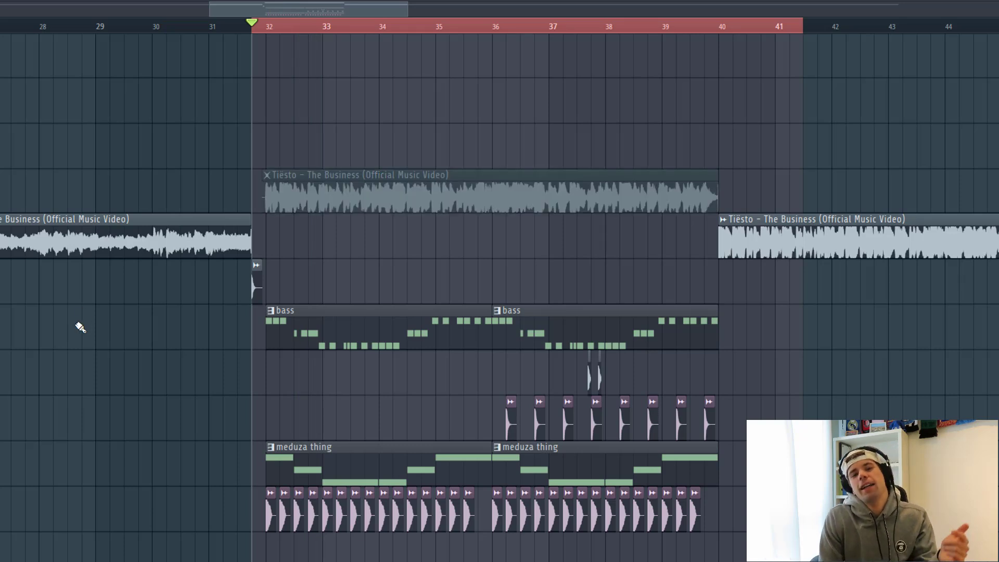
{"action": "key", "text": "space"}
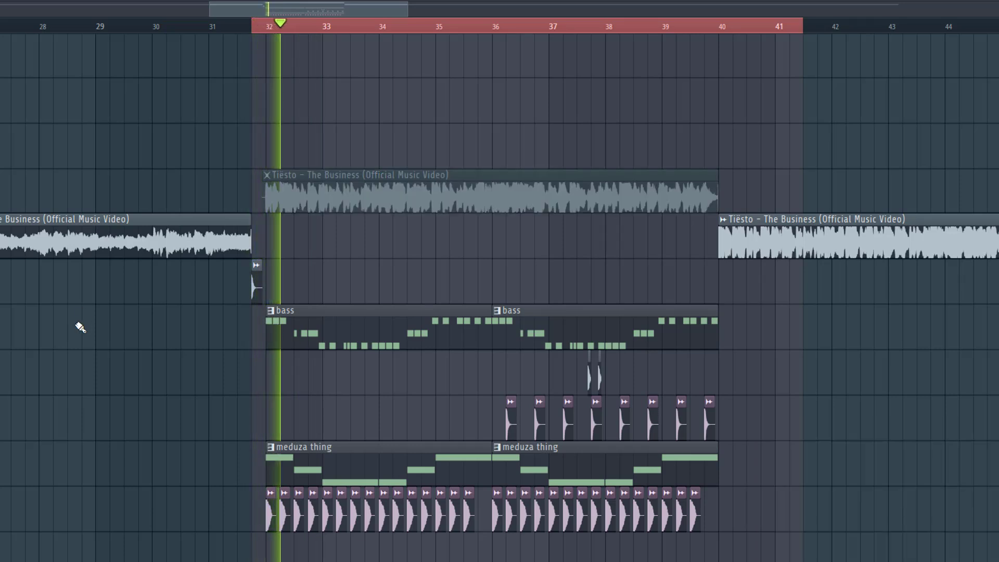